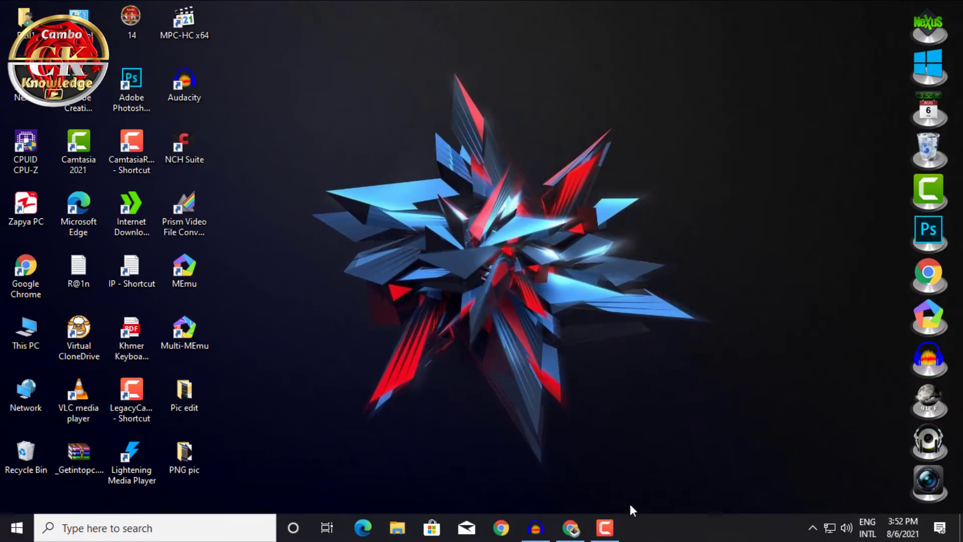
Browse the Nexus Preferences Tasks, Sounds, Content and Effects tabs, then close Preferences
{"action": "left_click", "coordinate": [913, 28]}
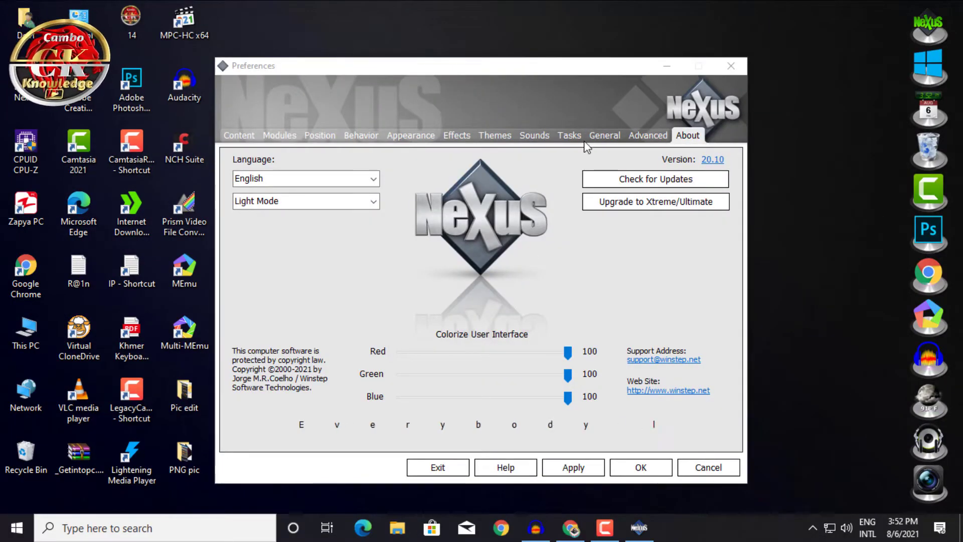
{"action": "left_click", "coordinate": [568, 137]}
{"action": "left_click", "coordinate": [534, 135]}
{"action": "left_click", "coordinate": [239, 135]}
{"action": "left_click", "coordinate": [456, 135]}
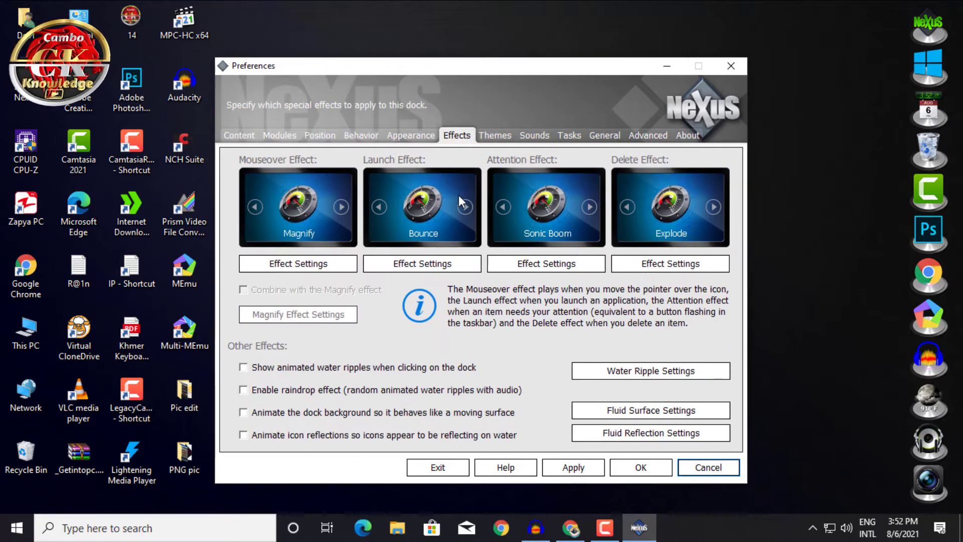
{"action": "left_click", "coordinate": [731, 66]}
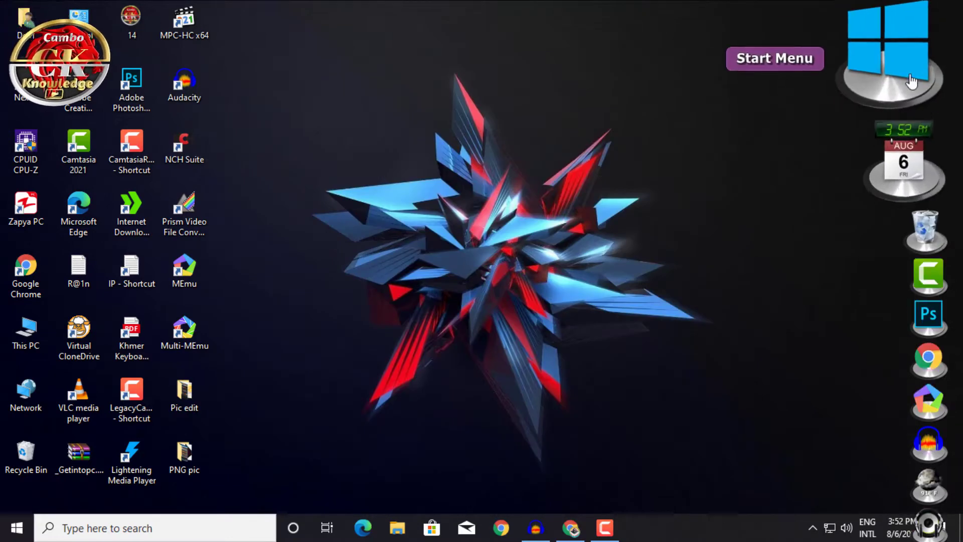
Try the dock's Start menu, full-screen clock and Recycle Bin icons, closing each
{"action": "left_click", "coordinate": [896, 75]}
{"action": "left_click", "coordinate": [896, 75]}
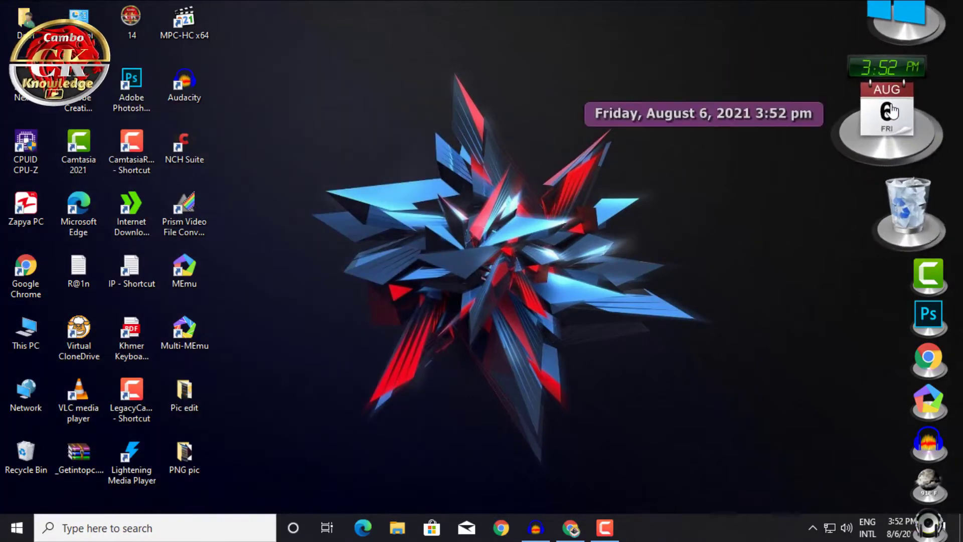
{"action": "left_click", "coordinate": [889, 119]}
{"action": "left_click", "coordinate": [913, 482]}
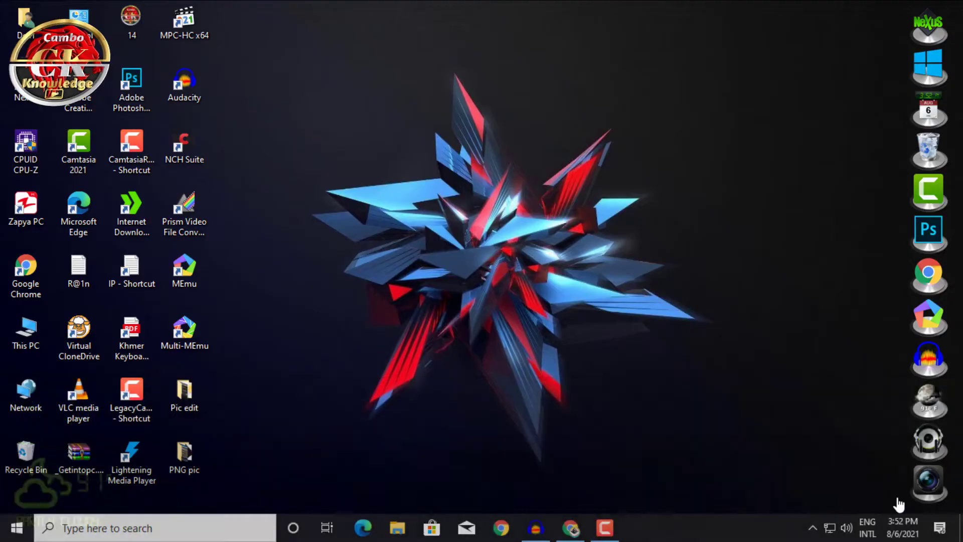
{"action": "left_click", "coordinate": [908, 150]}
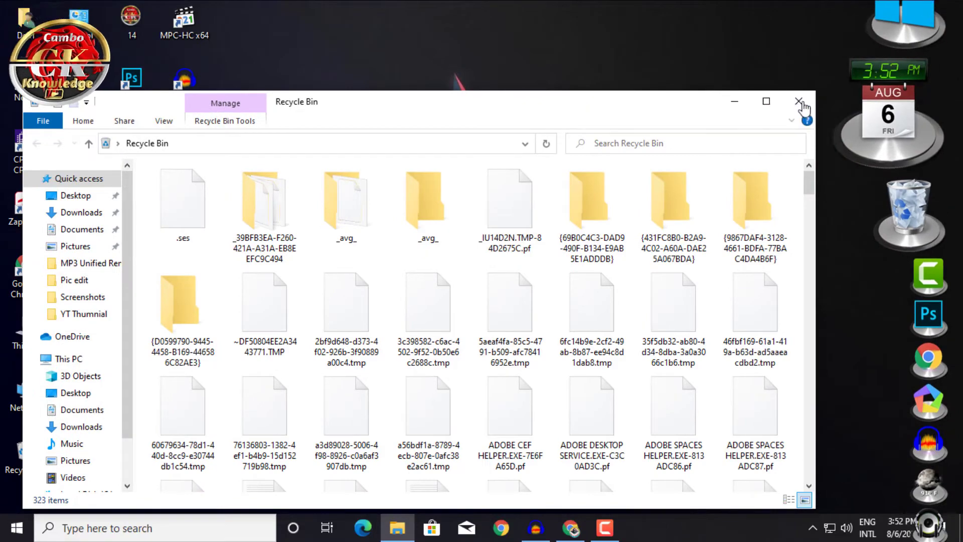
{"action": "left_click", "coordinate": [800, 107]}
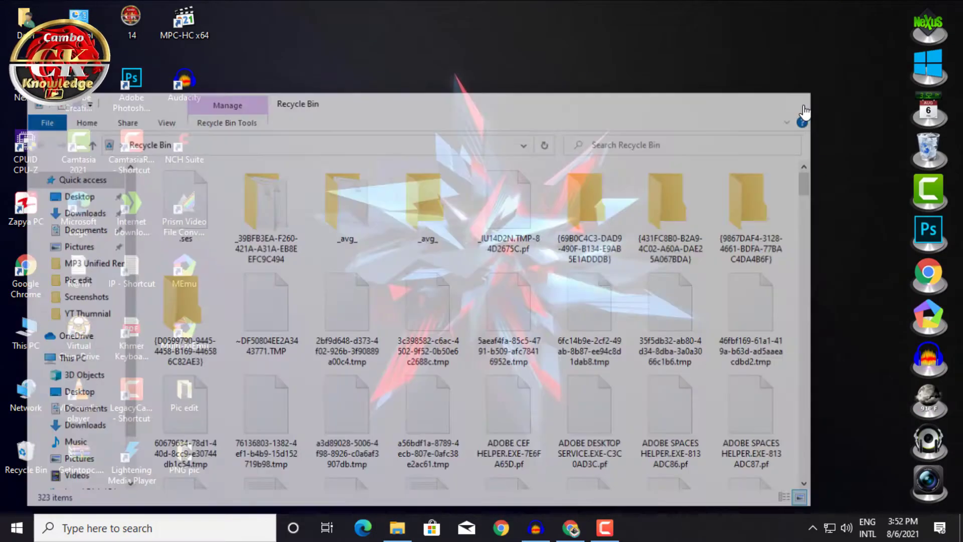
Launch Chrome and Audacity from the dock and minimize them, then show the weather forecast
{"action": "left_click", "coordinate": [903, 263]}
{"action": "left_click", "coordinate": [902, 266]}
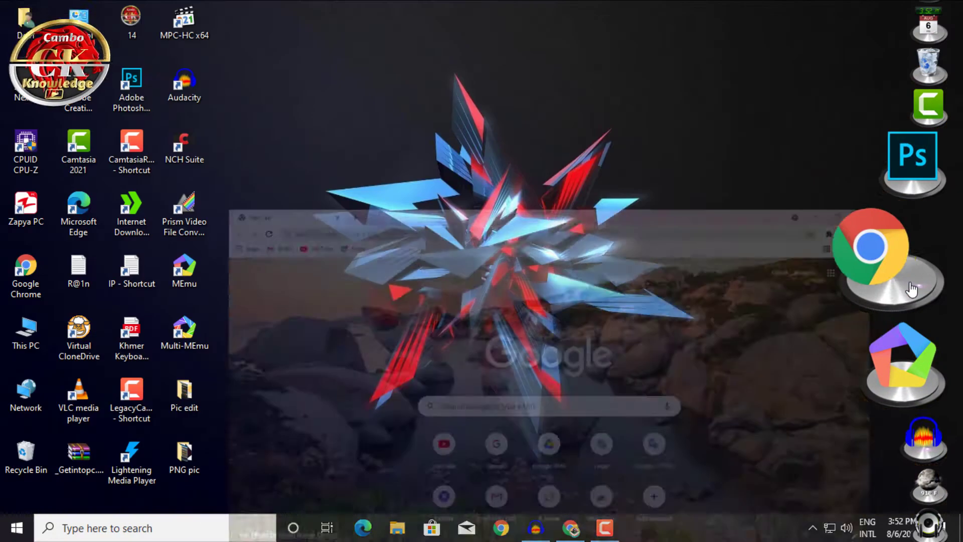
{"action": "left_click", "coordinate": [895, 358]}
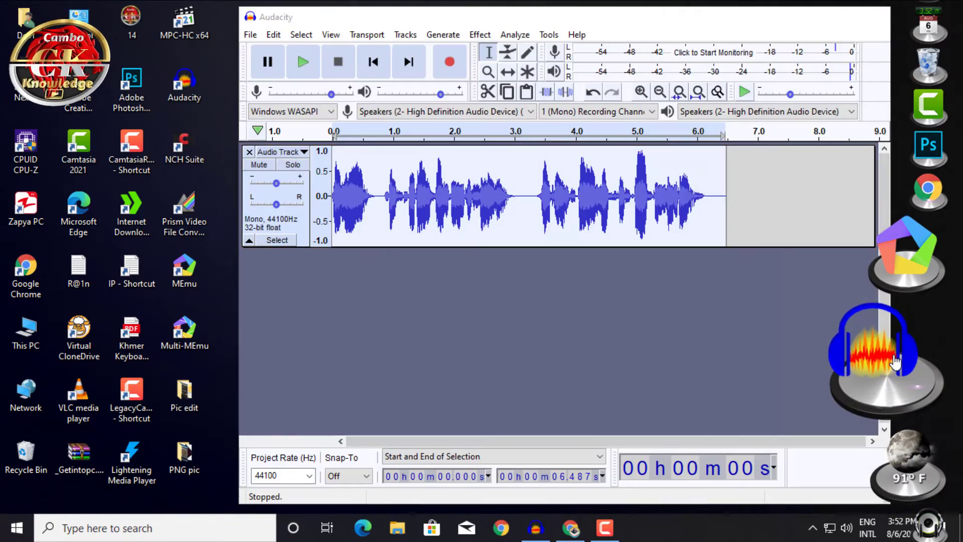
{"action": "left_click", "coordinate": [903, 381]}
{"action": "left_click", "coordinate": [898, 399]}
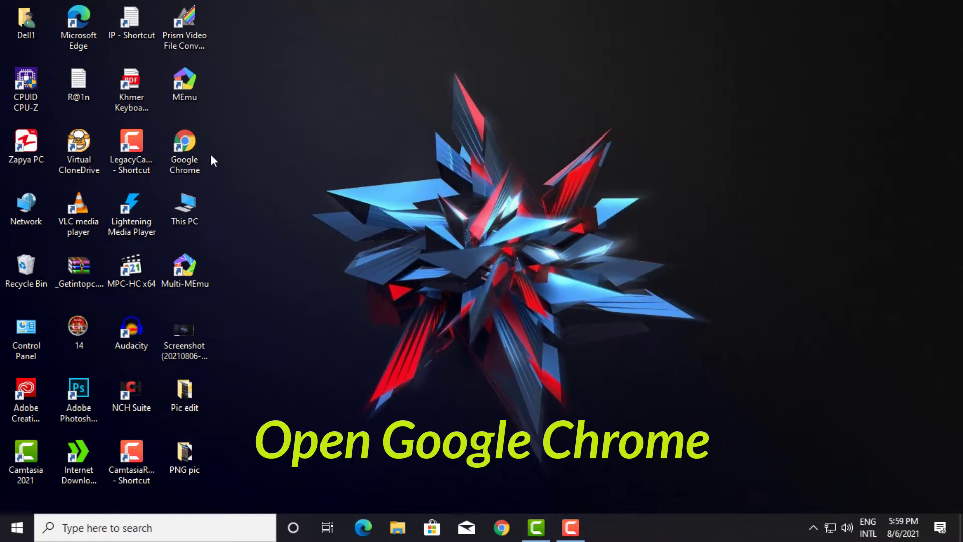
Launch Chrome from the desktop and search Google for 'Nexus dock for windows'
{"action": "double_click", "coordinate": [191, 154]}
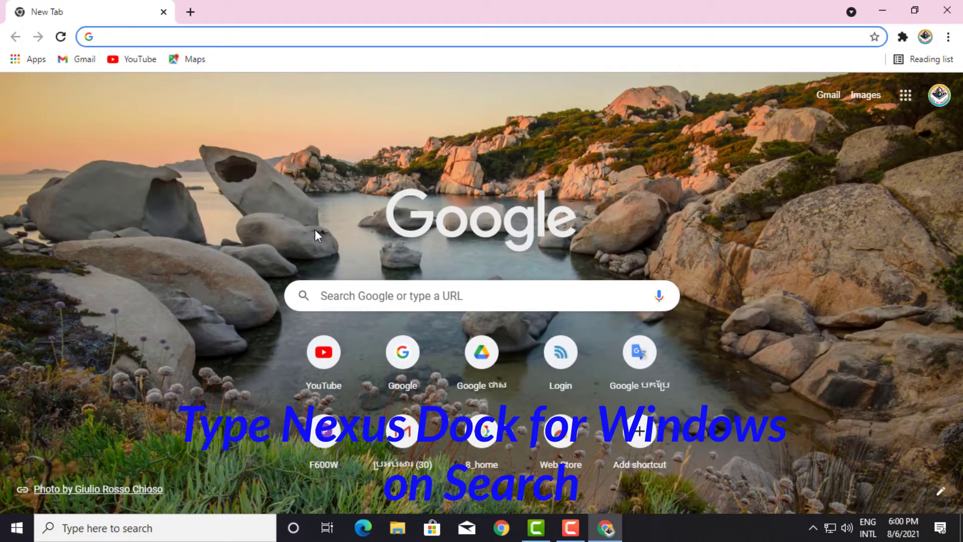
{"action": "left_click", "coordinate": [411, 304]}
{"action": "type", "text": "N"}
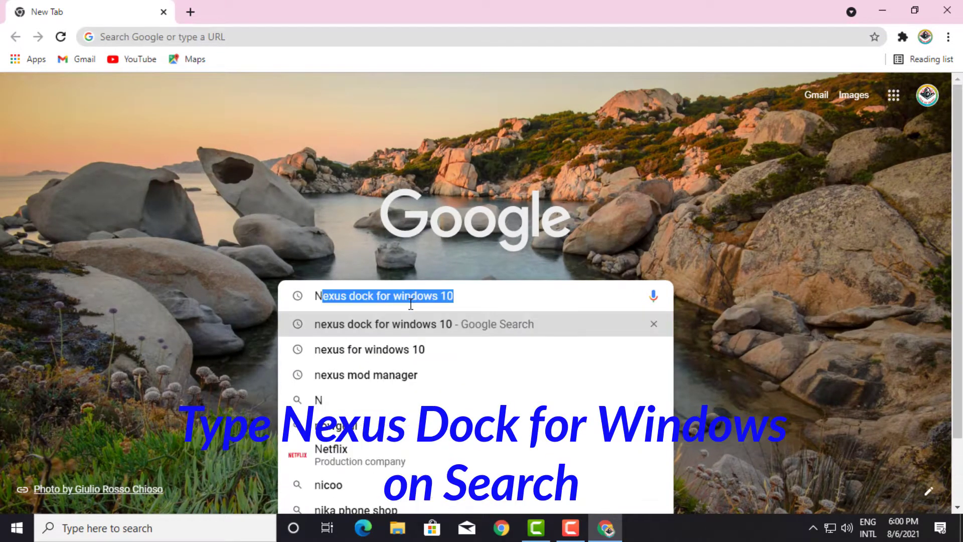
{"action": "type", "text": "exus doc"}
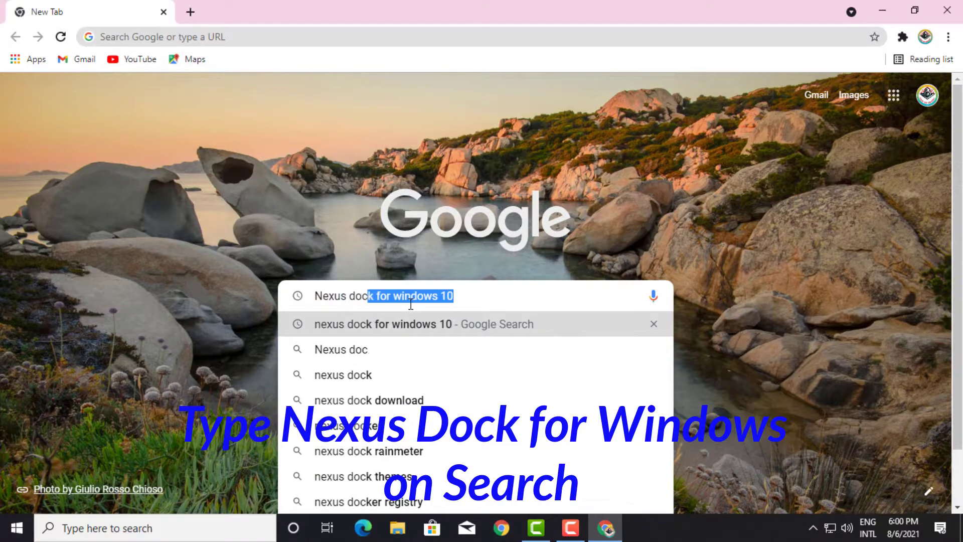
{"action": "type", "text": "k for e"}
{"action": "key", "text": "BackSpace"}
{"action": "type", "text": "window"}
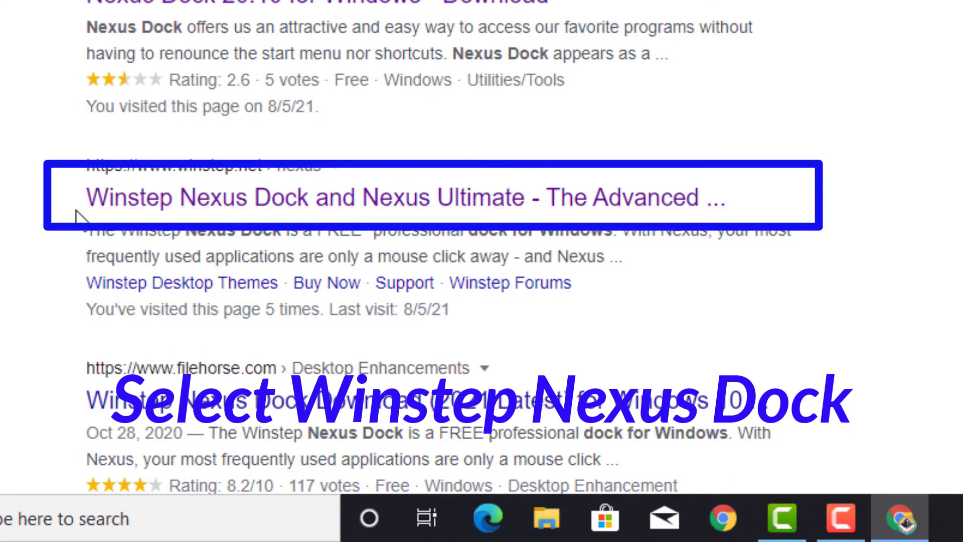
Open the winstep.net result and start downloading the free Winstep Nexus package, nexus.zip
{"action": "left_click", "coordinate": [438, 205]}
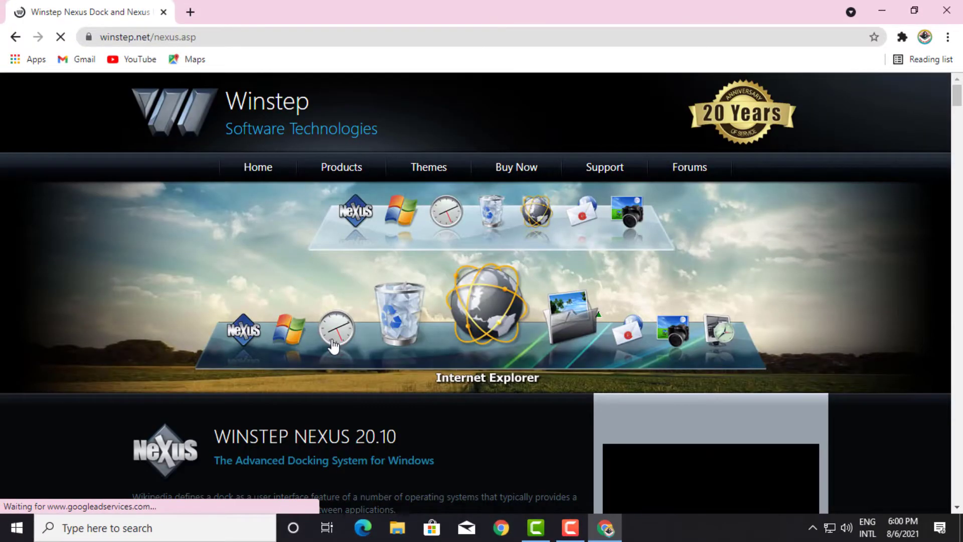
{"action": "scroll", "coordinate": [283, 321], "scroll_direction": "down", "scroll_amount": 7}
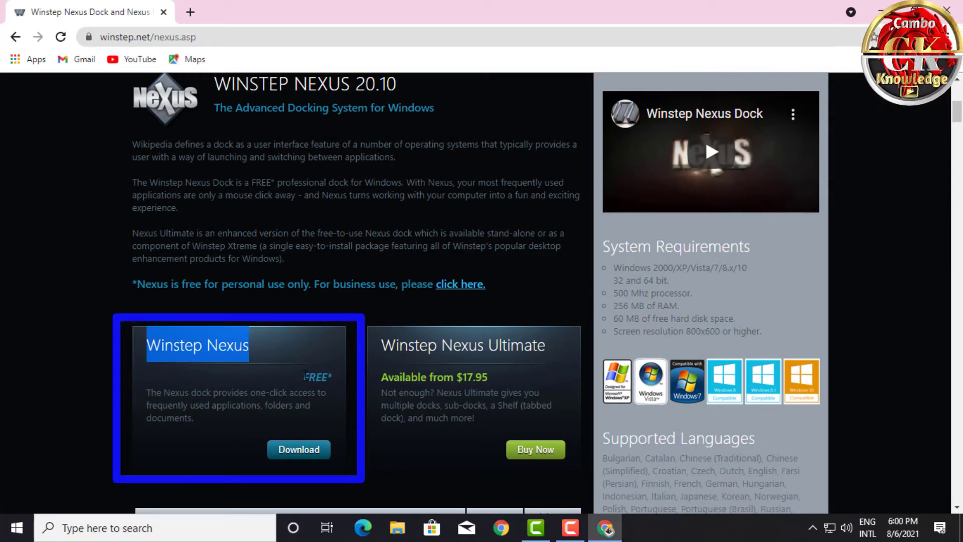
{"action": "left_click_drag", "start_coordinate": [303, 377], "coordinate": [317, 377]}
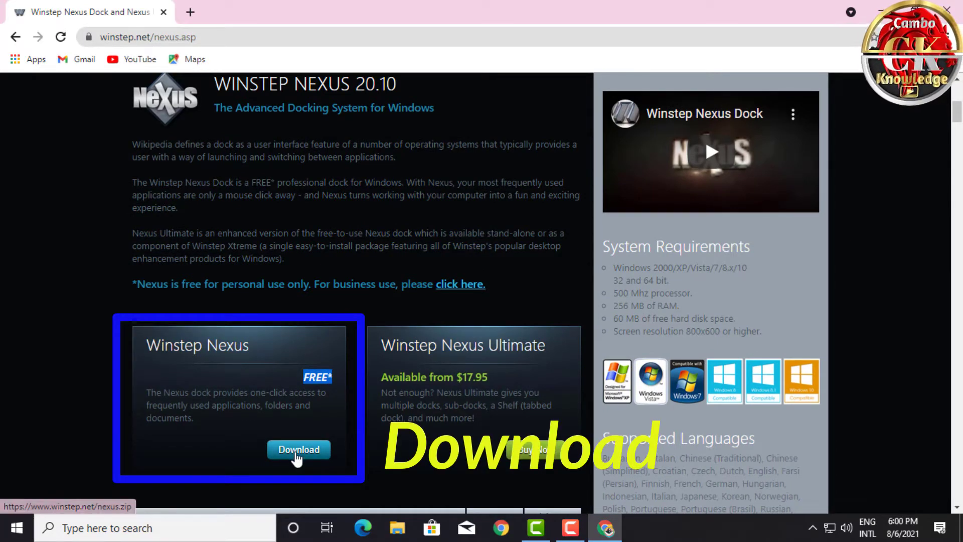
{"action": "left_click", "coordinate": [296, 452]}
{"action": "scroll", "coordinate": [351, 423], "scroll_direction": "down", "scroll_amount": 1}
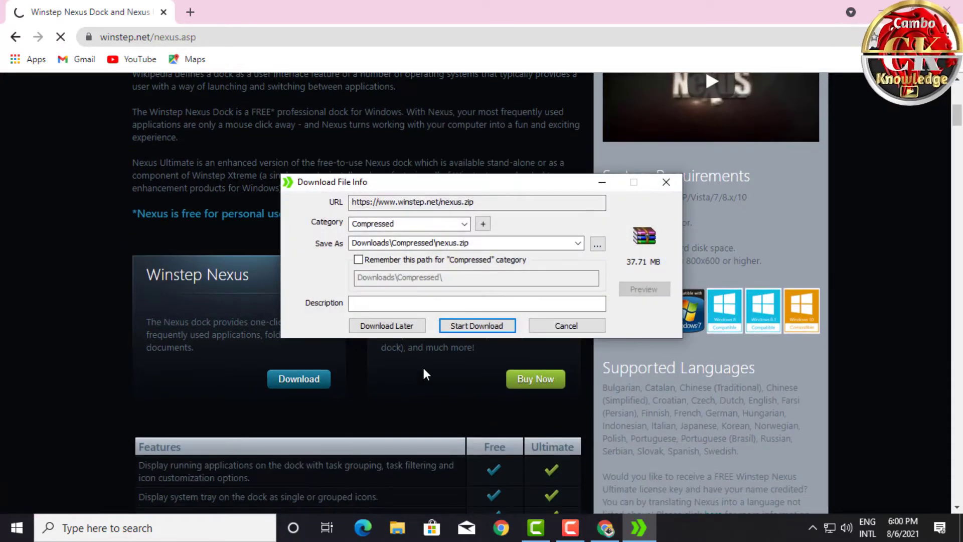
Download nexus.zip (37.7 MB) and open the Compressed folder containing it
{"action": "left_click", "coordinate": [477, 325]}
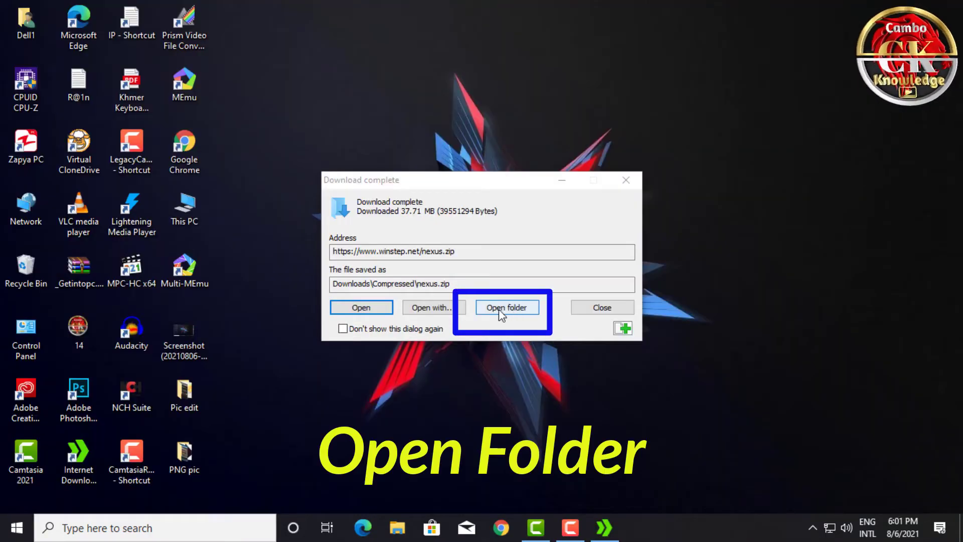
{"action": "left_click", "coordinate": [499, 310]}
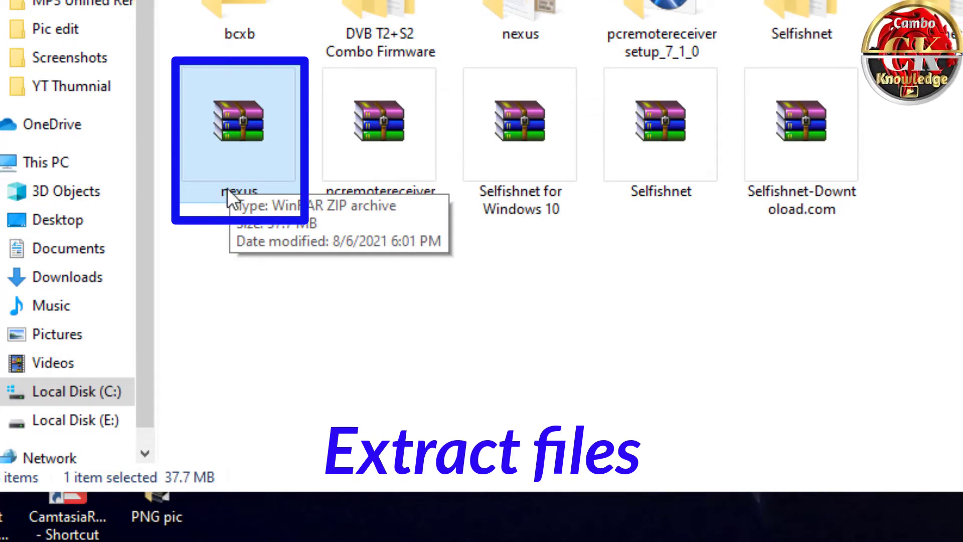
Extract nexus.zip with WinRAR into the Compressed\nexus folder
{"action": "right_click", "coordinate": [227, 188]}
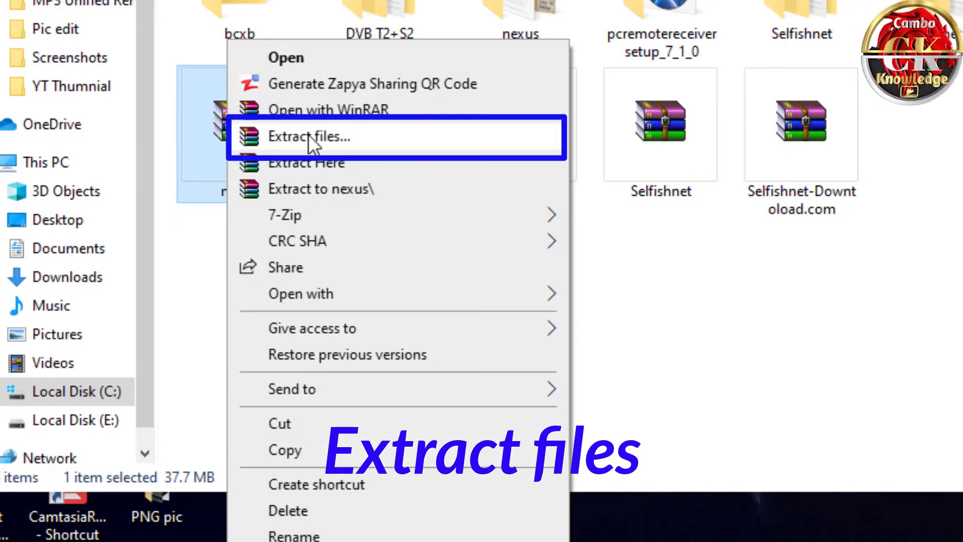
{"action": "left_click", "coordinate": [403, 137]}
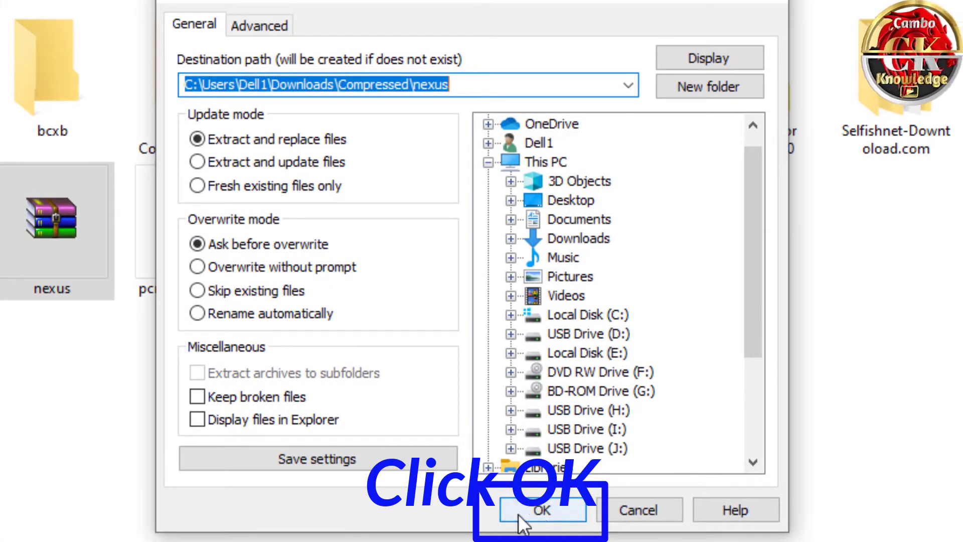
{"action": "left_click", "coordinate": [549, 510]}
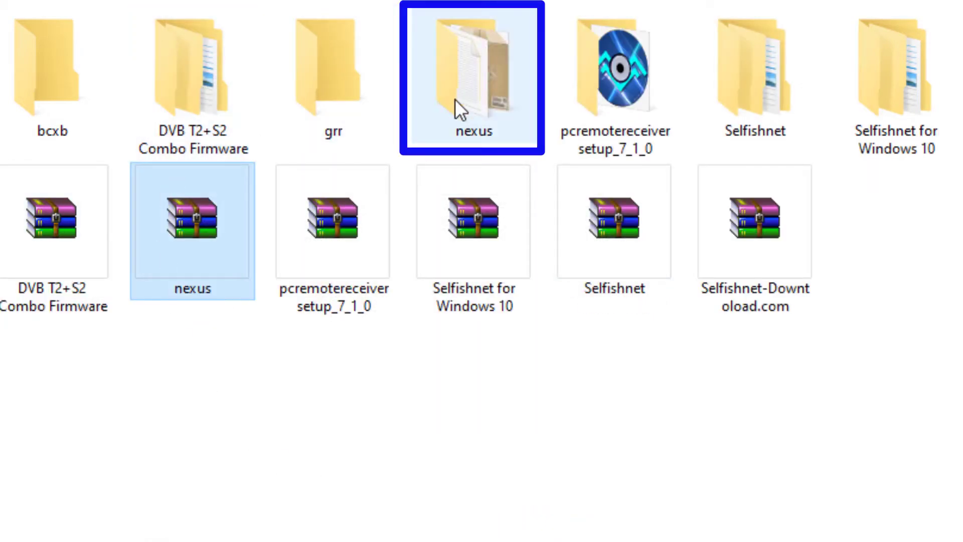
Open the extracted nexus folder and run NexusSetup as administrator
{"action": "right_click", "coordinate": [460, 125]}
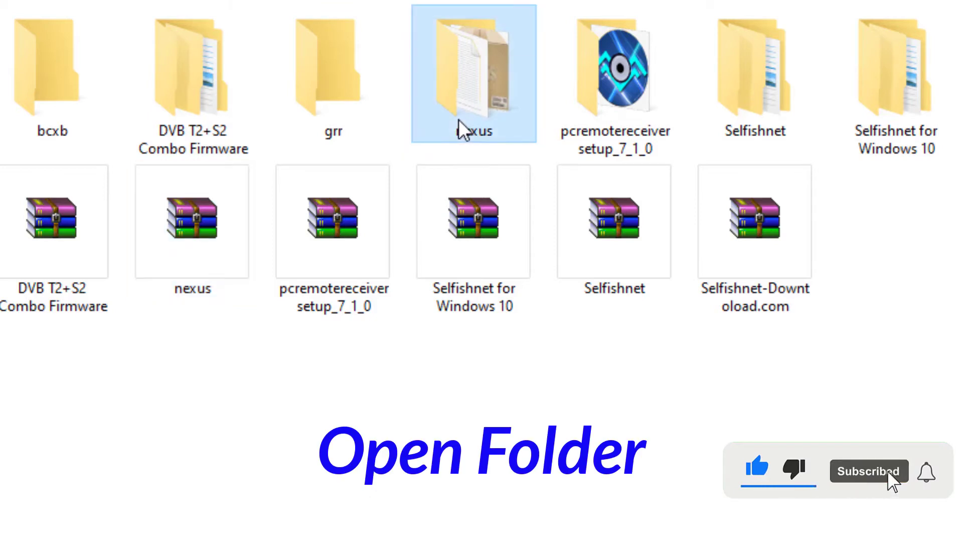
{"action": "left_click", "coordinate": [504, 76]}
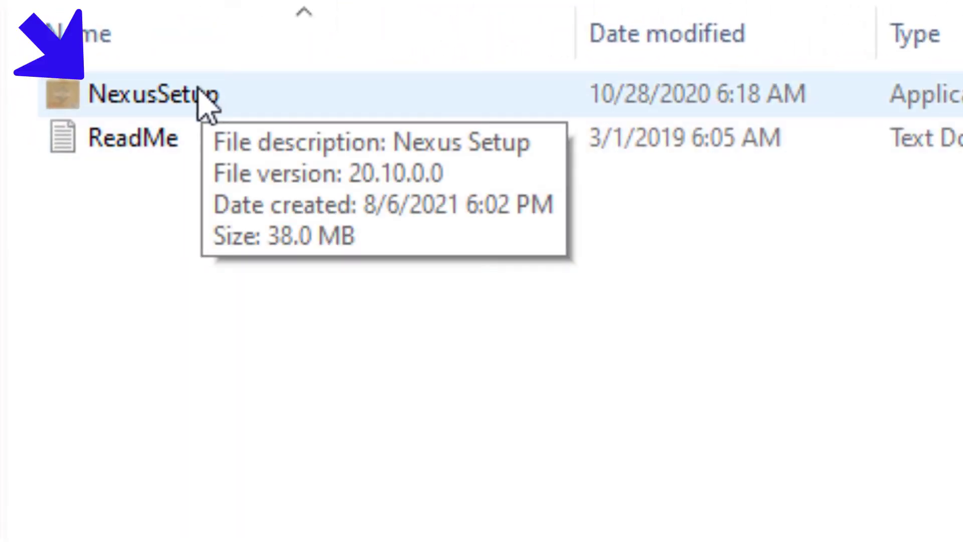
{"action": "right_click", "coordinate": [274, 112]}
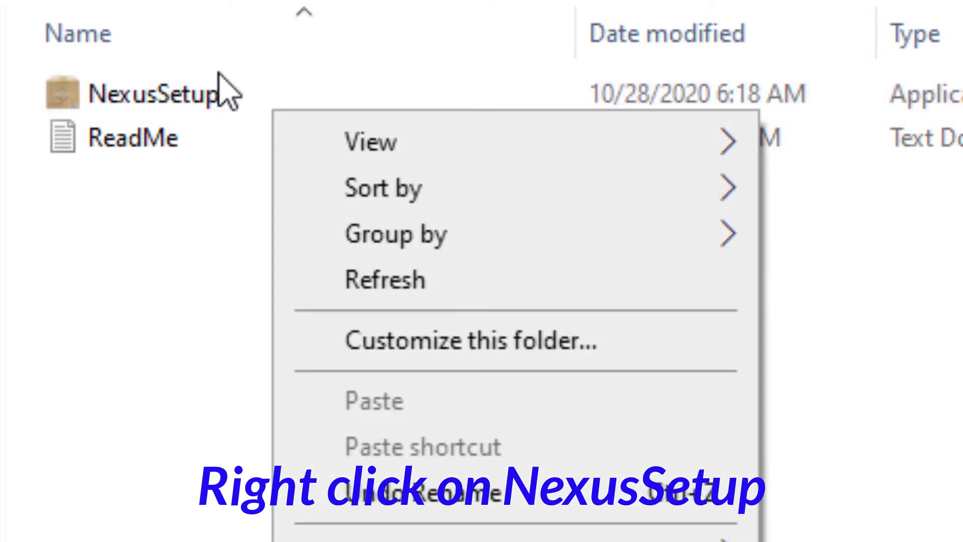
{"action": "left_click", "coordinate": [183, 99]}
{"action": "right_click", "coordinate": [211, 98]}
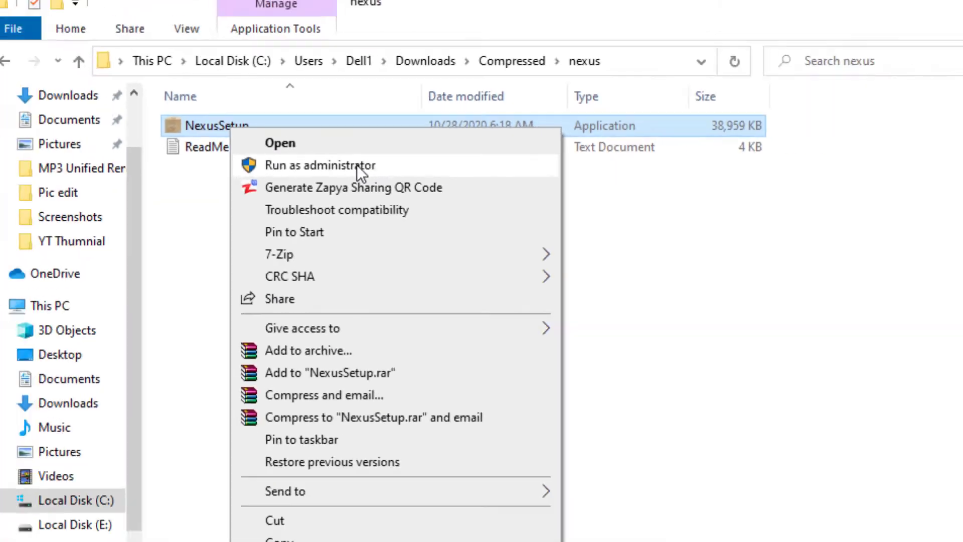
{"action": "left_click", "coordinate": [382, 168]}
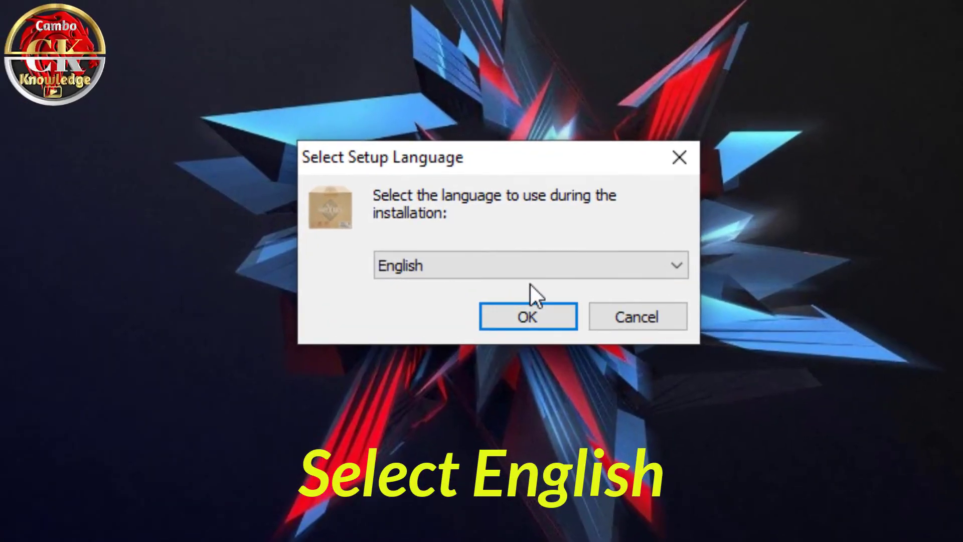
Select English, accept the licence, and keep C:\Program Files (x86)\Winstep and Start Menu folder Winstep
{"action": "left_click", "coordinate": [531, 274]}
{"action": "left_click", "coordinate": [441, 325]}
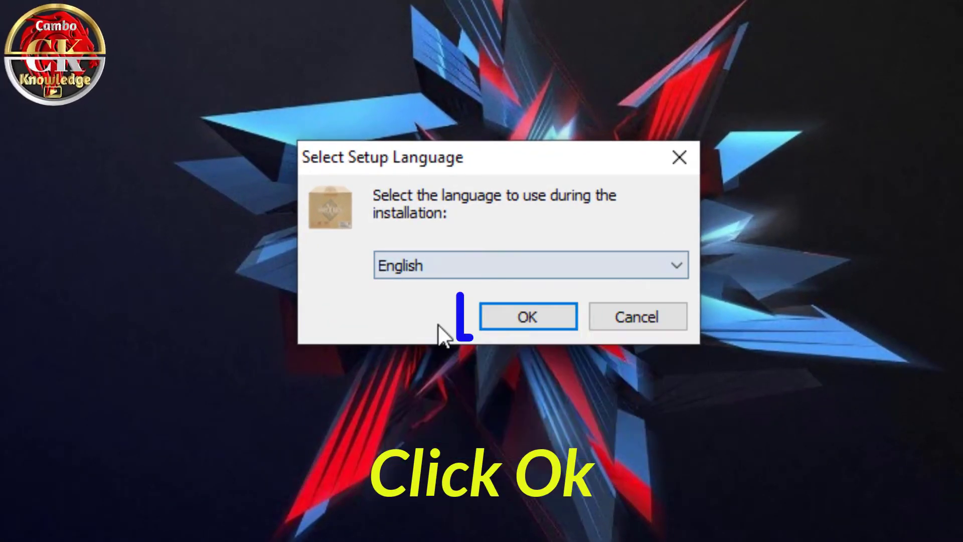
{"action": "left_click", "coordinate": [514, 323]}
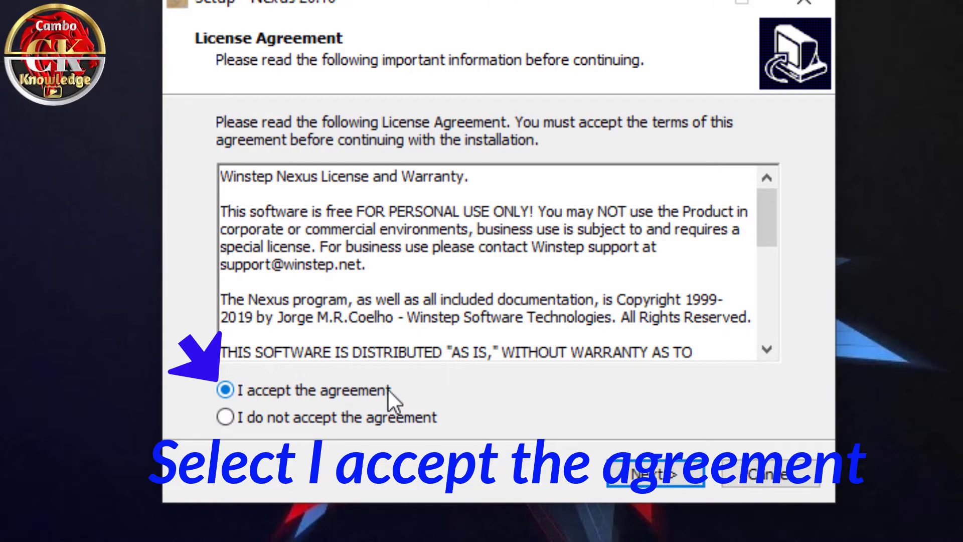
{"action": "left_click", "coordinate": [639, 480]}
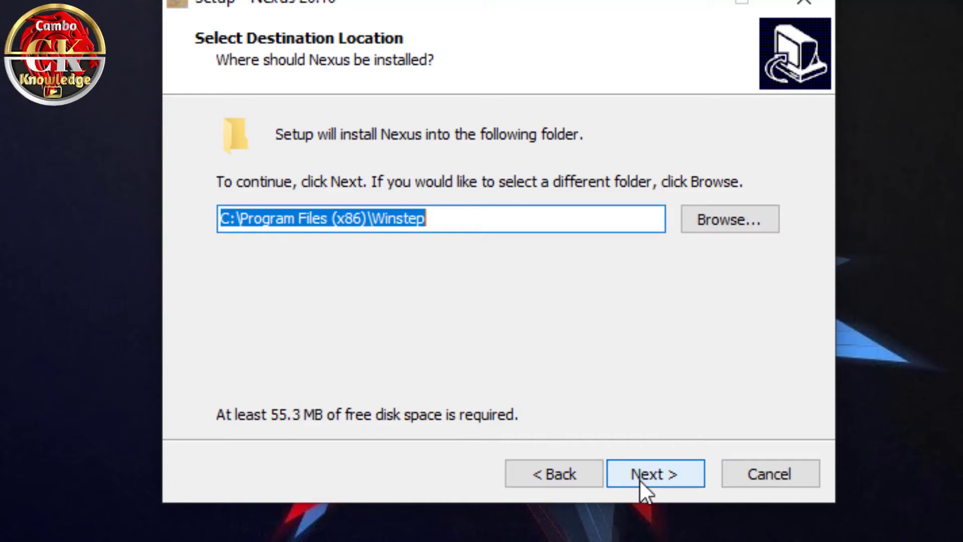
{"action": "left_click", "coordinate": [644, 480]}
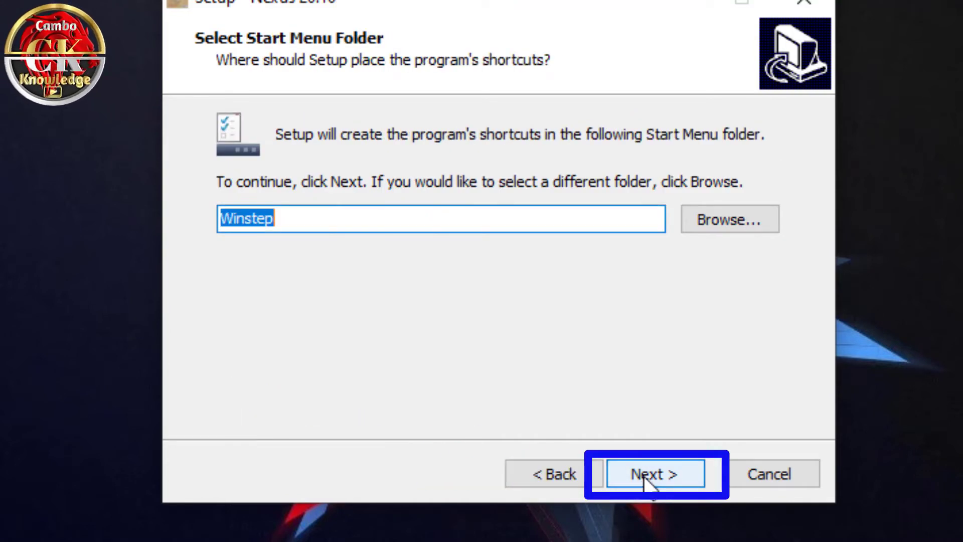
{"action": "left_click", "coordinate": [648, 478]}
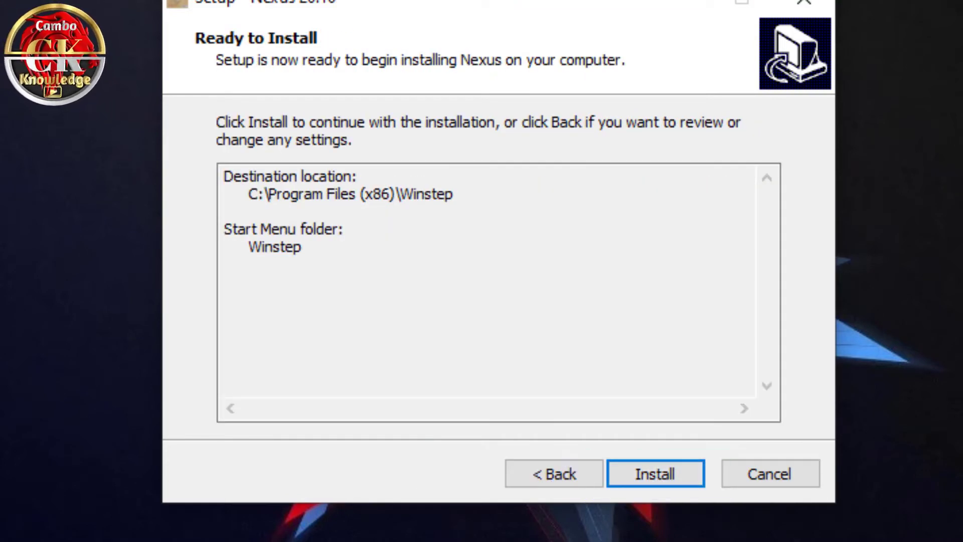
Install Nexus and finish setup with Launch Nexus checked
{"action": "left_click", "coordinate": [643, 482]}
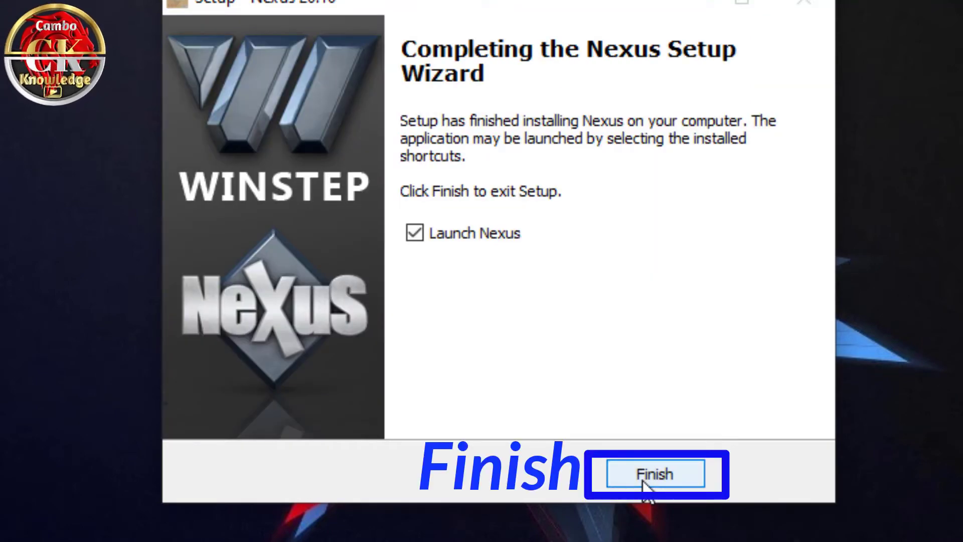
{"action": "left_click", "coordinate": [653, 482]}
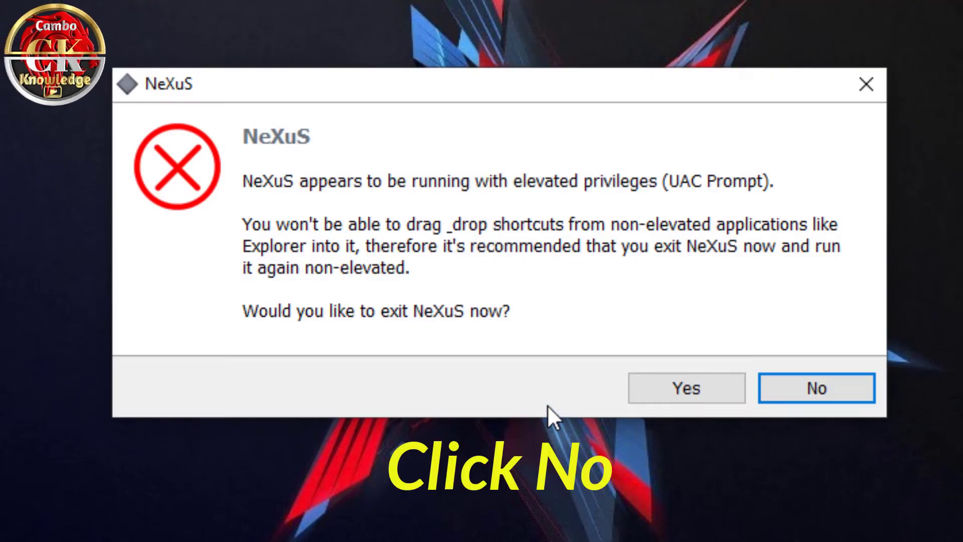
Answer No to the elevation warning, then try the dock's Start menu and full-screen clock
{"action": "left_click", "coordinate": [795, 393]}
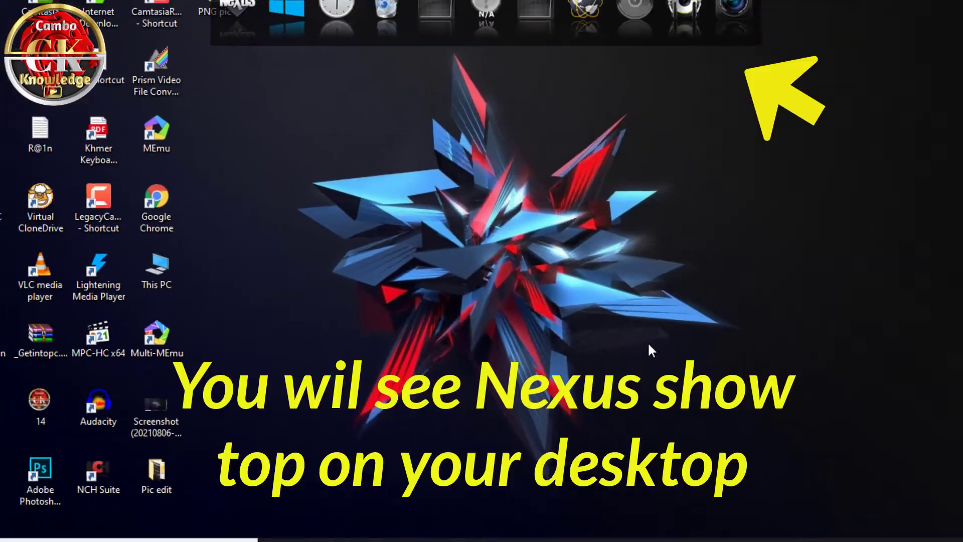
{"action": "left_click", "coordinate": [299, 40]}
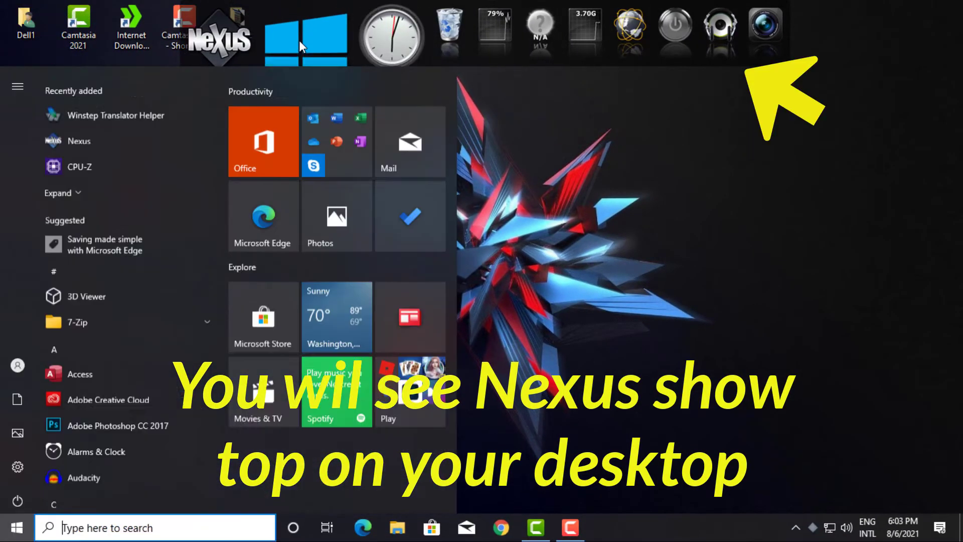
{"action": "left_click", "coordinate": [299, 40]}
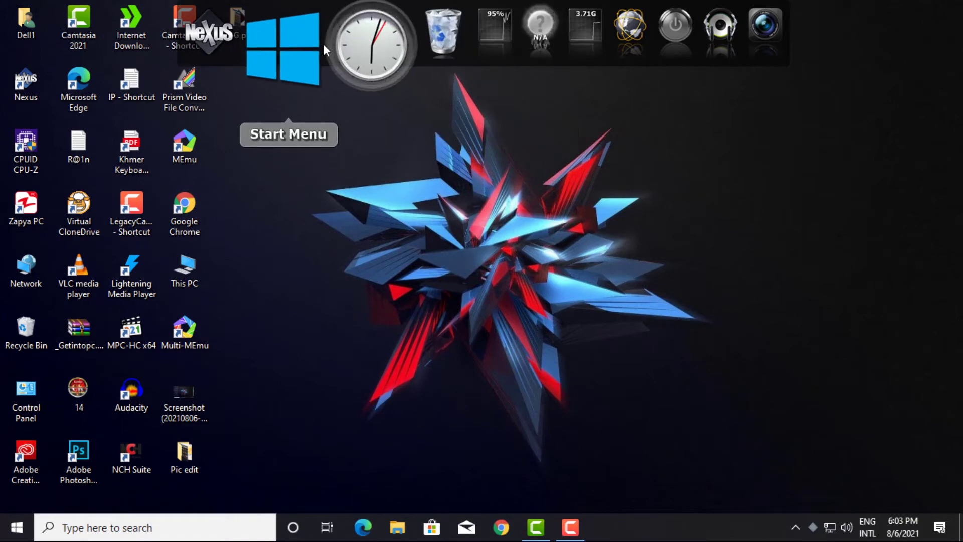
{"action": "left_click", "coordinate": [339, 45]}
{"action": "left_click", "coordinate": [876, 506]}
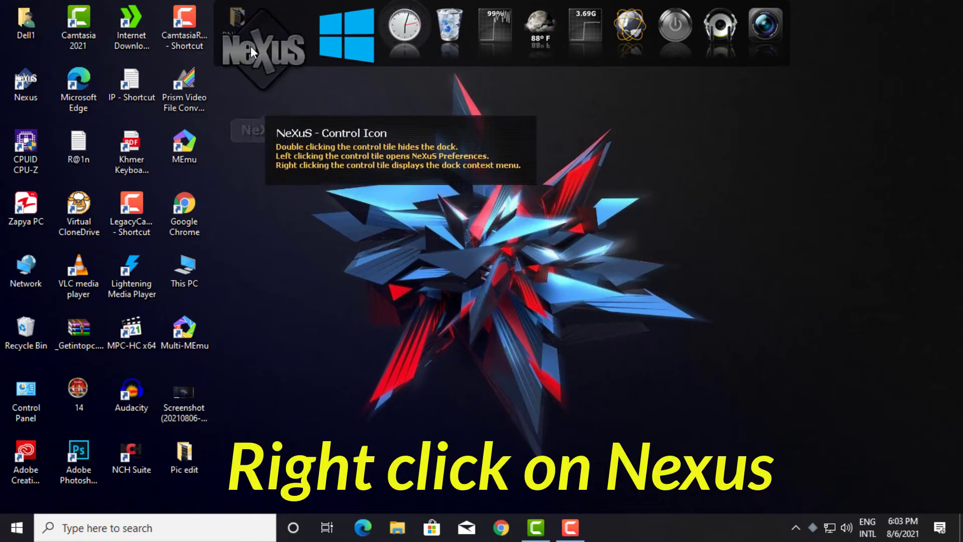
Open Nexus Preferences and apply the White theme from the Themes list
{"action": "right_click", "coordinate": [251, 46]}
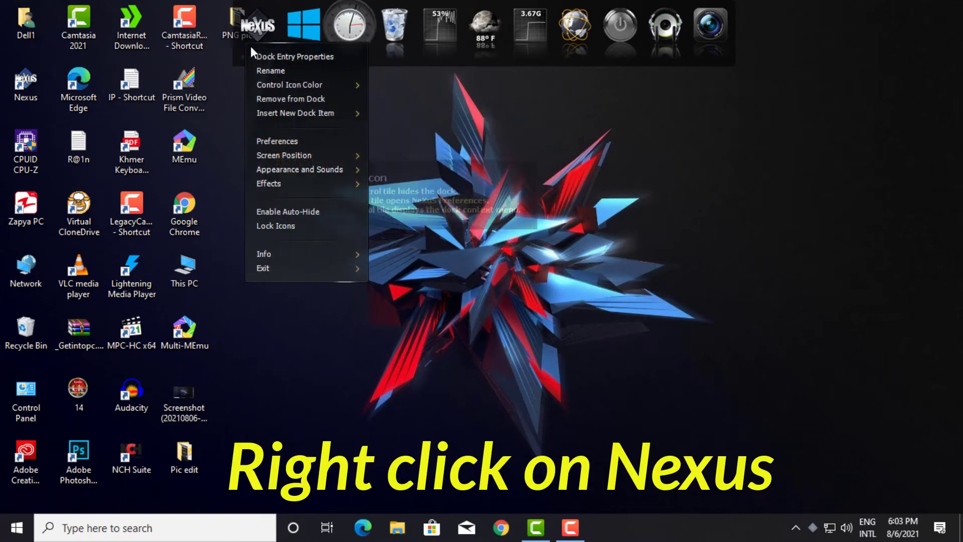
{"action": "left_click", "coordinate": [284, 142]}
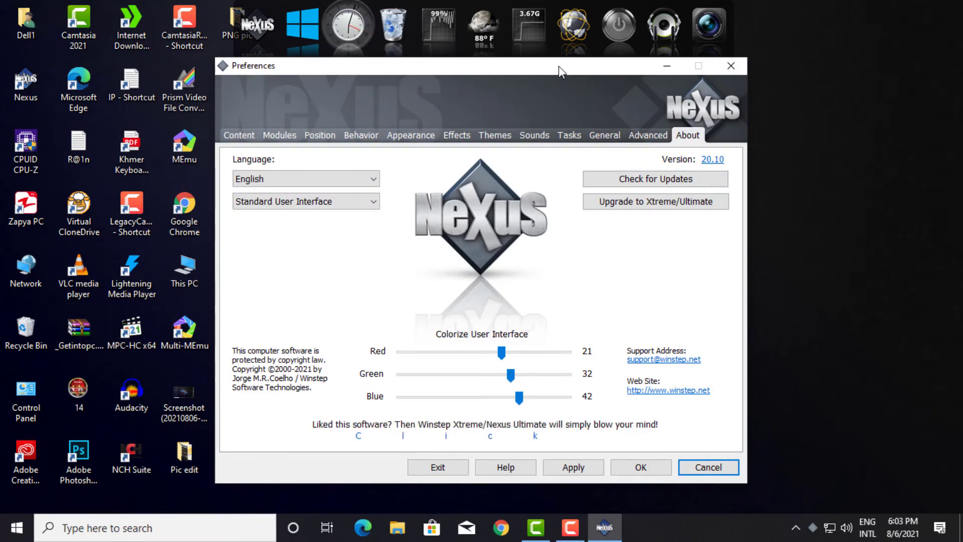
{"action": "left_click_drag", "start_coordinate": [560, 72], "coordinate": [547, 82]}
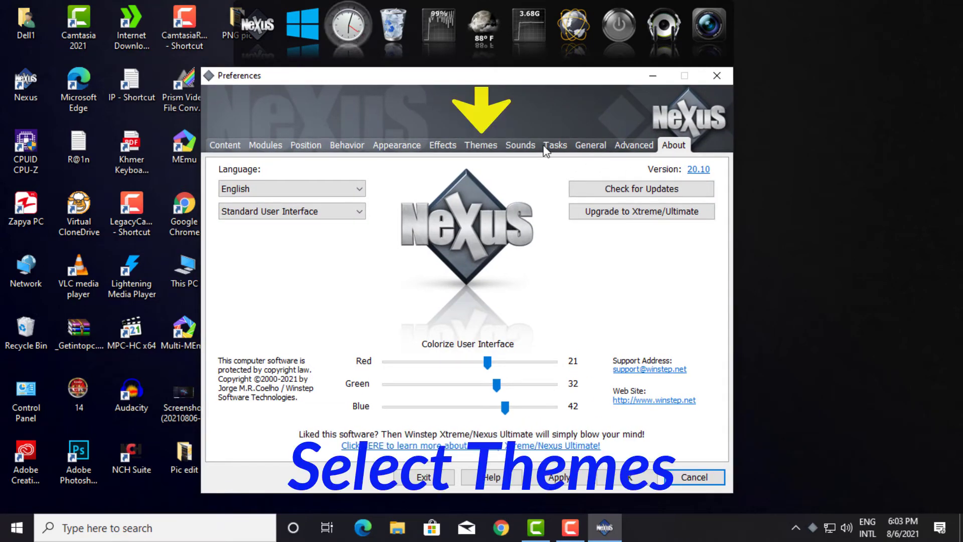
{"action": "left_click", "coordinate": [482, 149]}
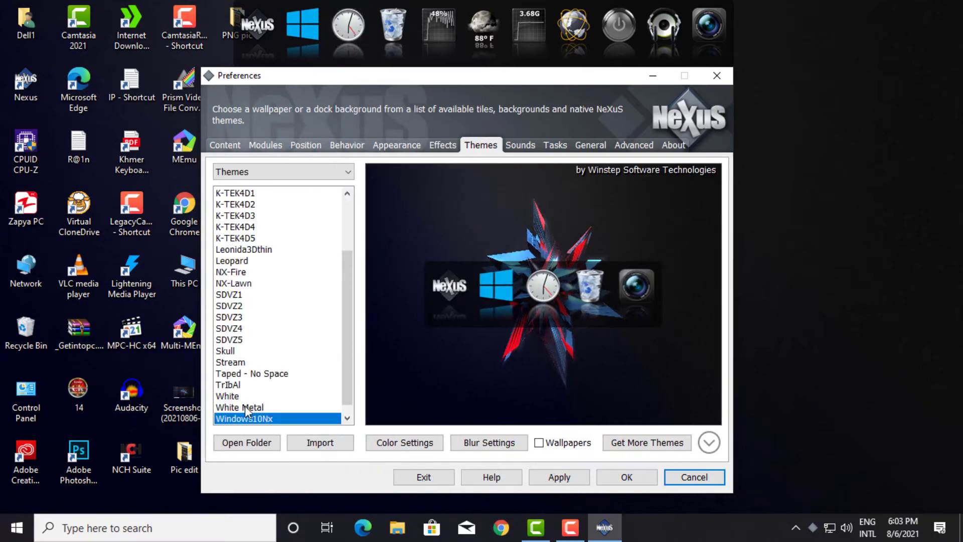
{"action": "left_click", "coordinate": [225, 396]}
{"action": "left_click", "coordinate": [531, 477]}
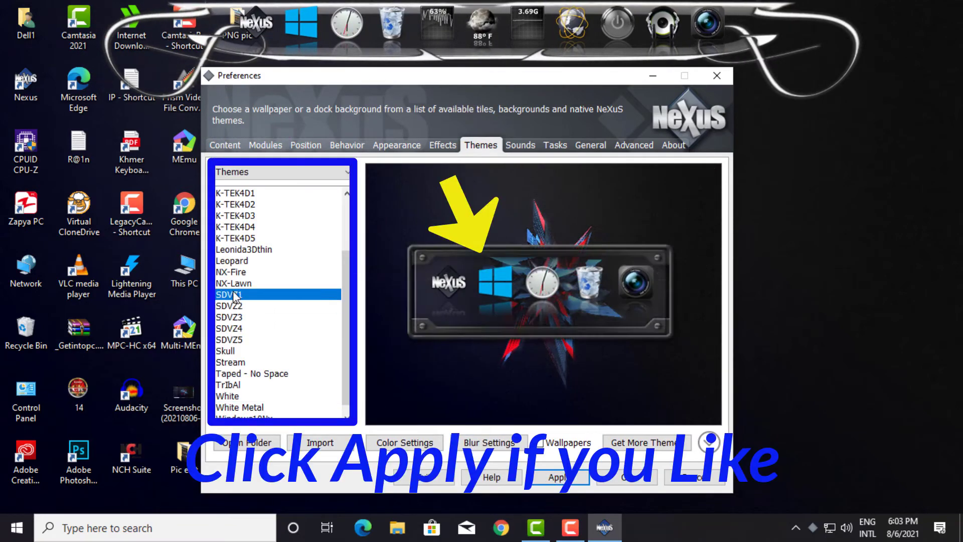
{"action": "left_click", "coordinate": [347, 145]}
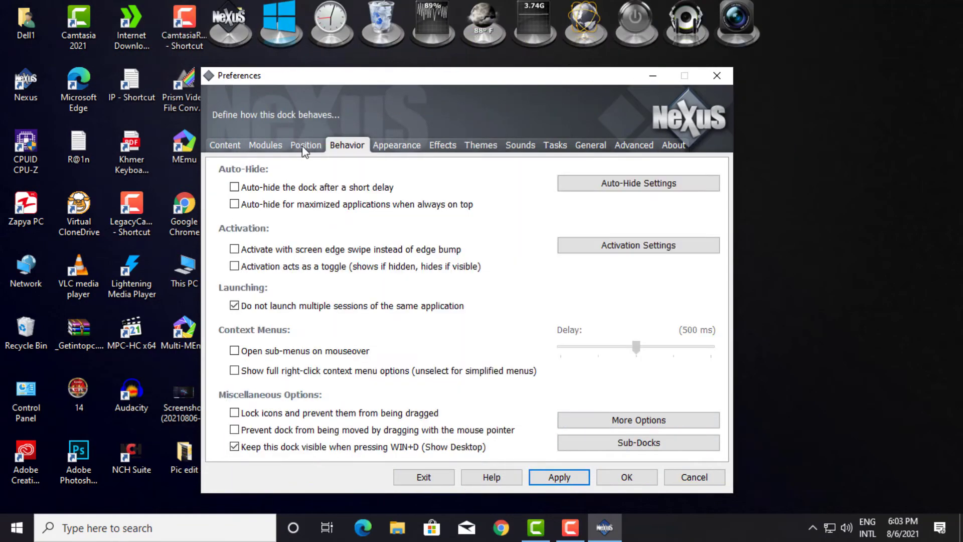
On the Position tab, try the left and bottom edges, then attach the dock to the right edge and apply
{"action": "left_click", "coordinate": [303, 149]}
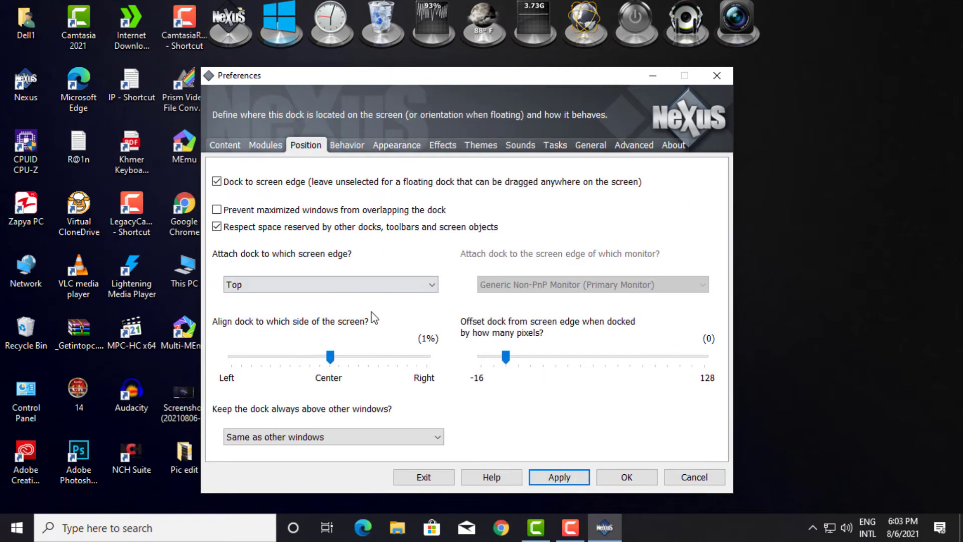
{"action": "left_click", "coordinate": [351, 285]}
{"action": "left_click", "coordinate": [337, 299]}
{"action": "left_click", "coordinate": [559, 477]}
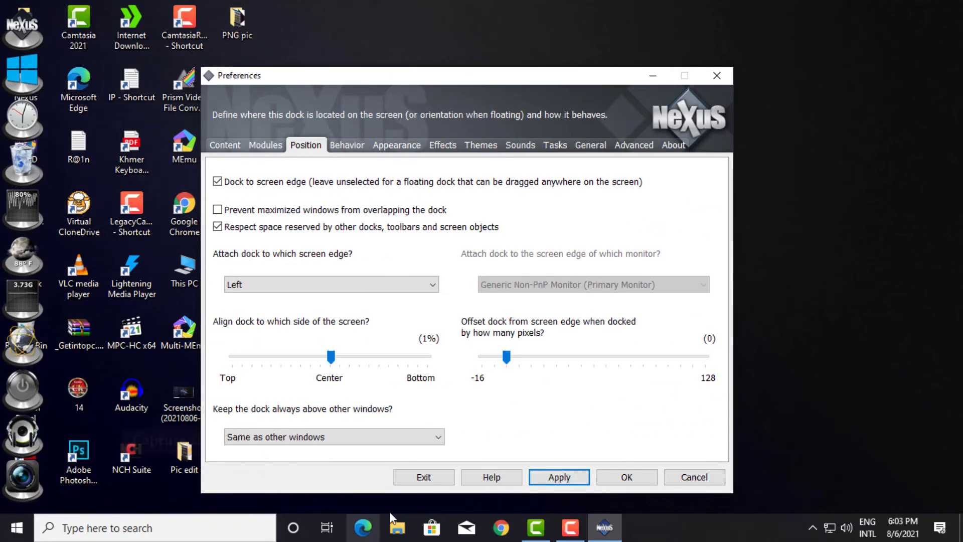
{"action": "left_click", "coordinate": [281, 317]}
{"action": "left_click", "coordinate": [559, 477]}
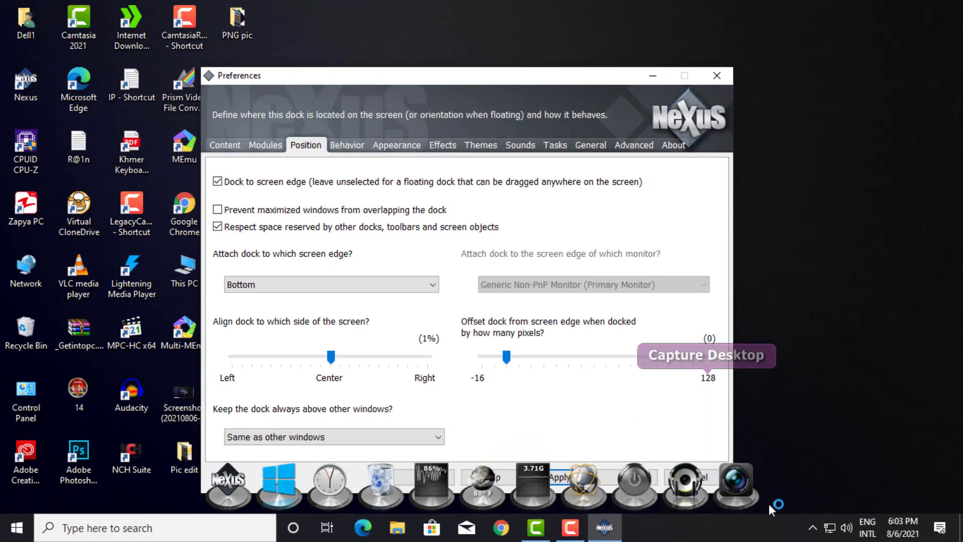
{"action": "left_click", "coordinate": [369, 285]}
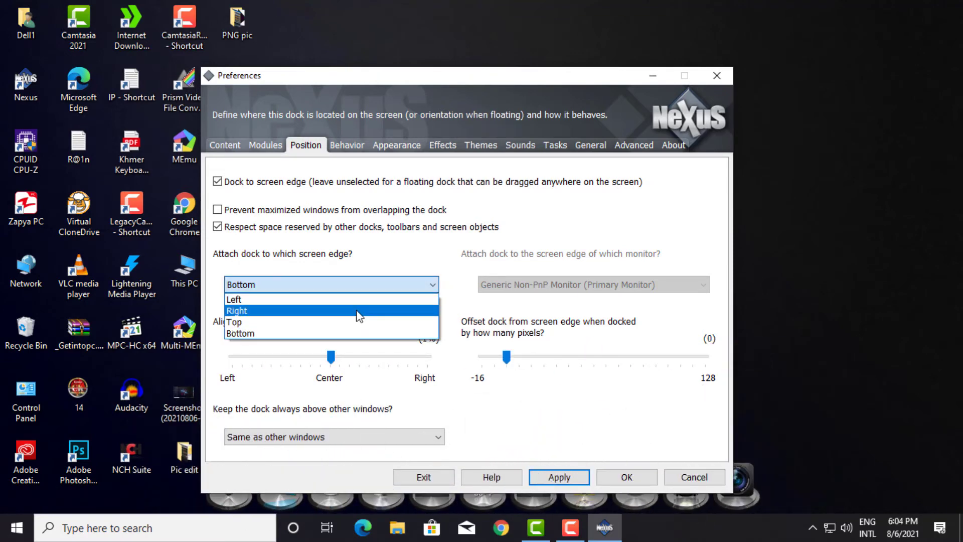
{"action": "left_click", "coordinate": [359, 308]}
{"action": "left_click", "coordinate": [559, 478]}
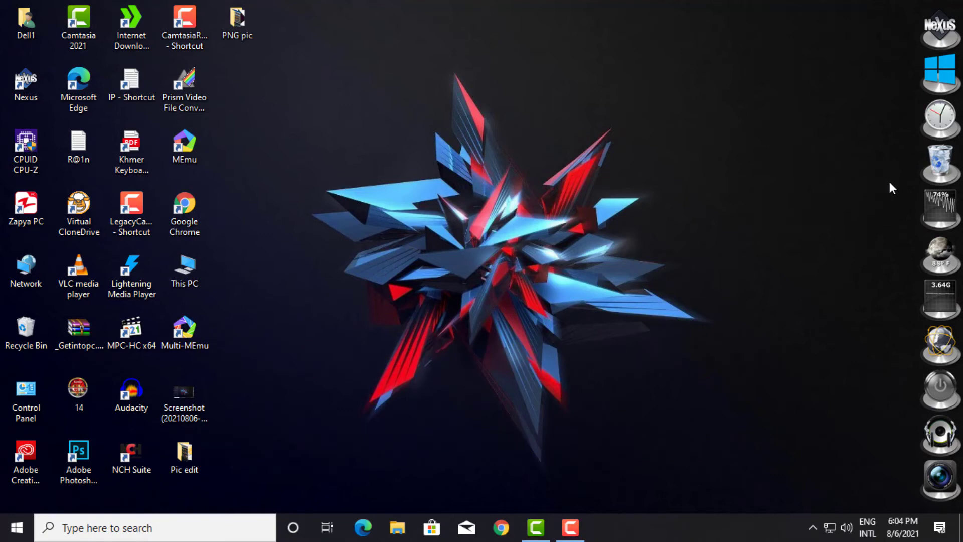
Remove the CPU Meter, then the RAM Meter, from the dock, confirming each removal with Yes
{"action": "right_click", "coordinate": [903, 200]}
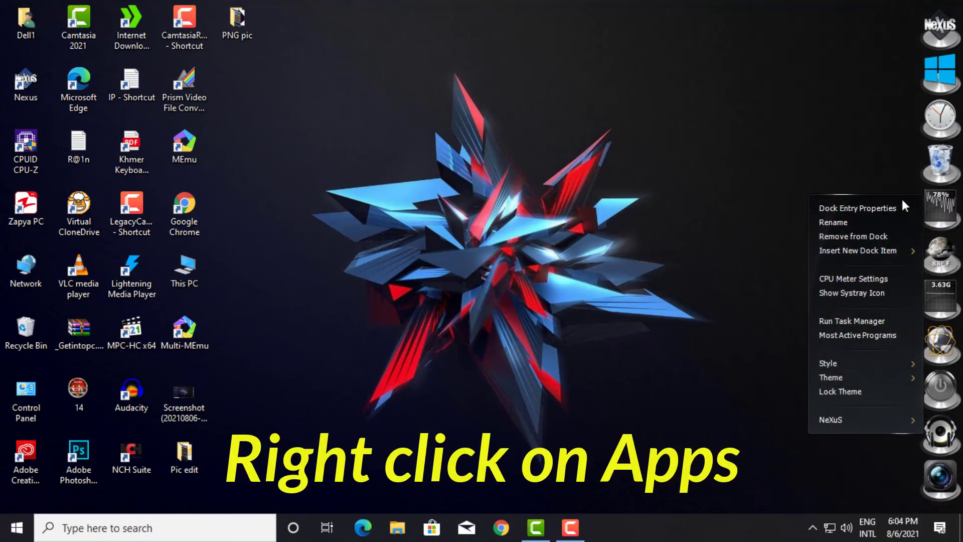
{"action": "left_click", "coordinate": [862, 236]}
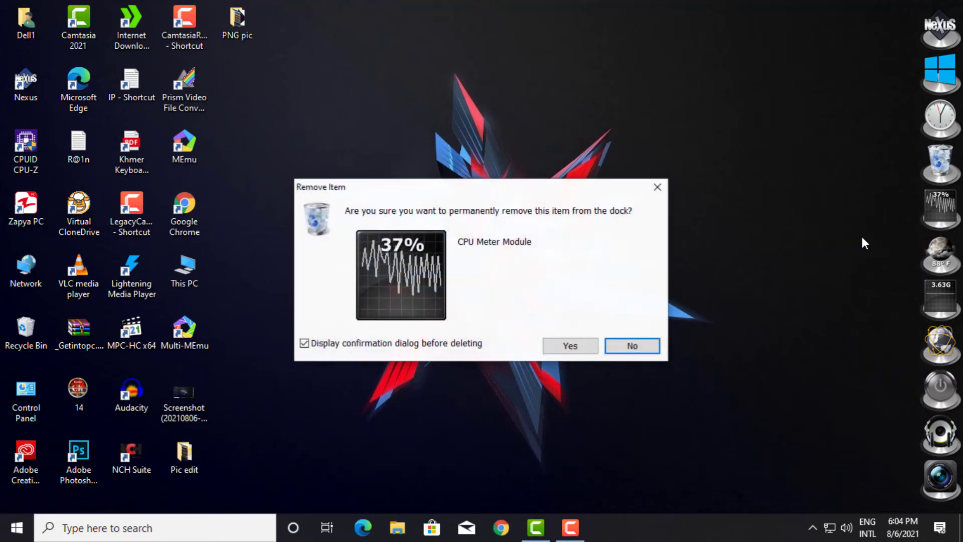
{"action": "left_click", "coordinate": [556, 348]}
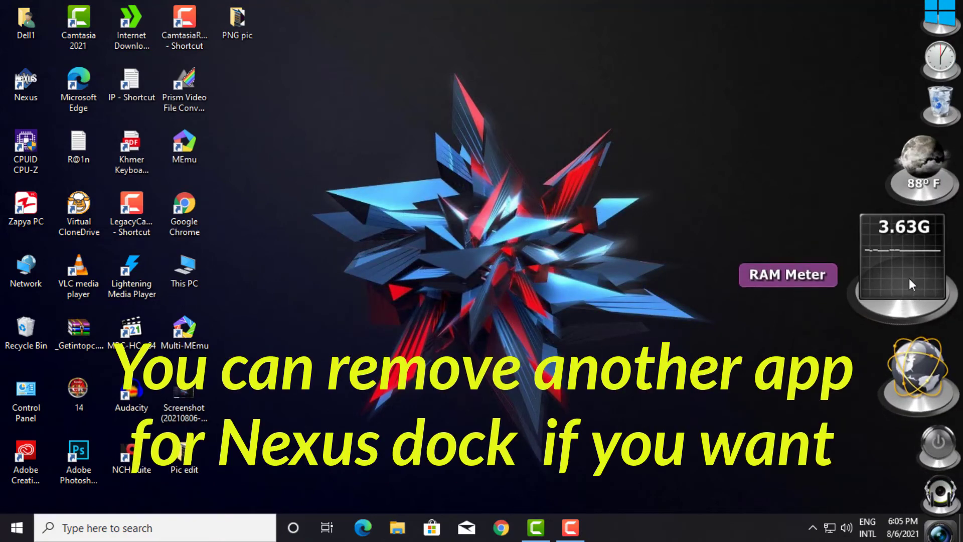
{"action": "right_click", "coordinate": [909, 278]}
{"action": "left_click", "coordinate": [865, 318]}
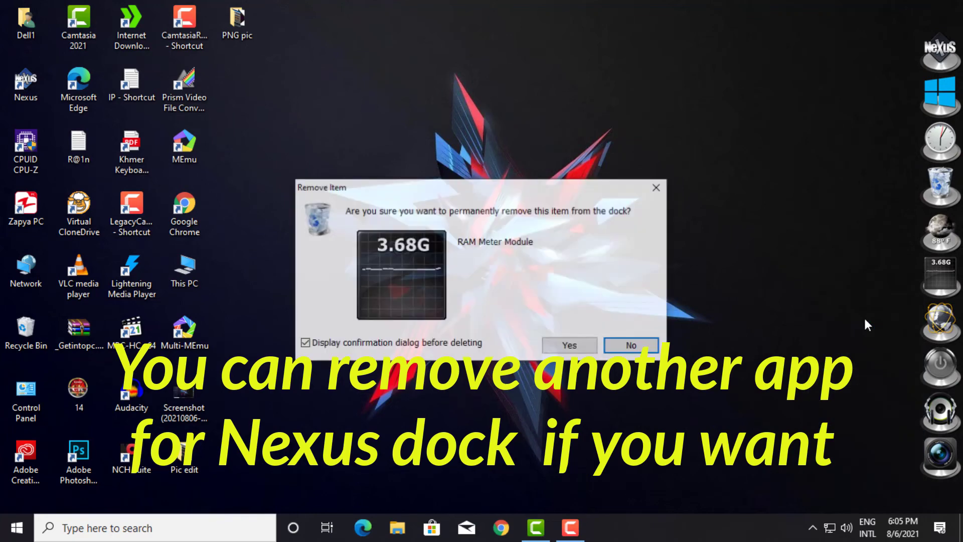
{"action": "left_click", "coordinate": [591, 346]}
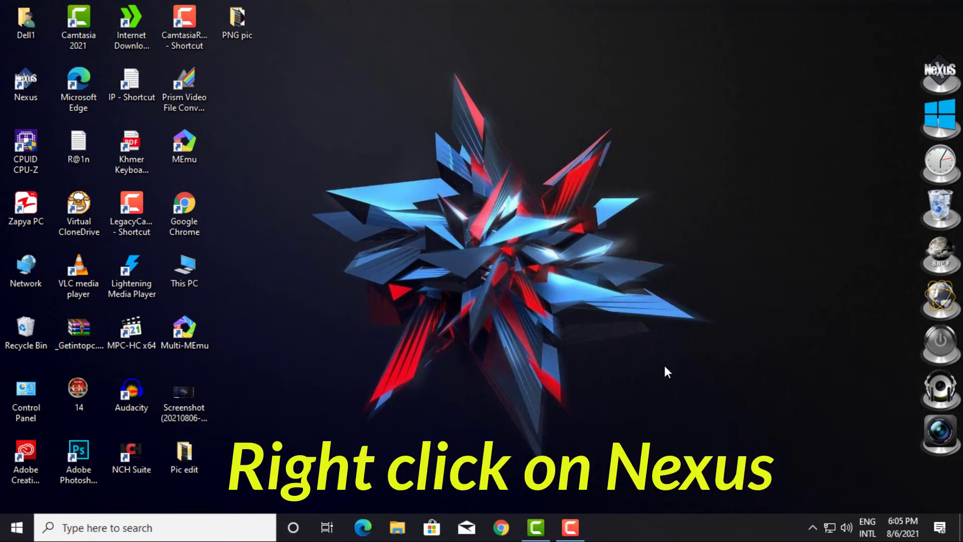
Insert a new dock item pointing to the Adobe Photoshop CC 2017 shortcut on the Desktop
{"action": "right_click", "coordinate": [926, 68]}
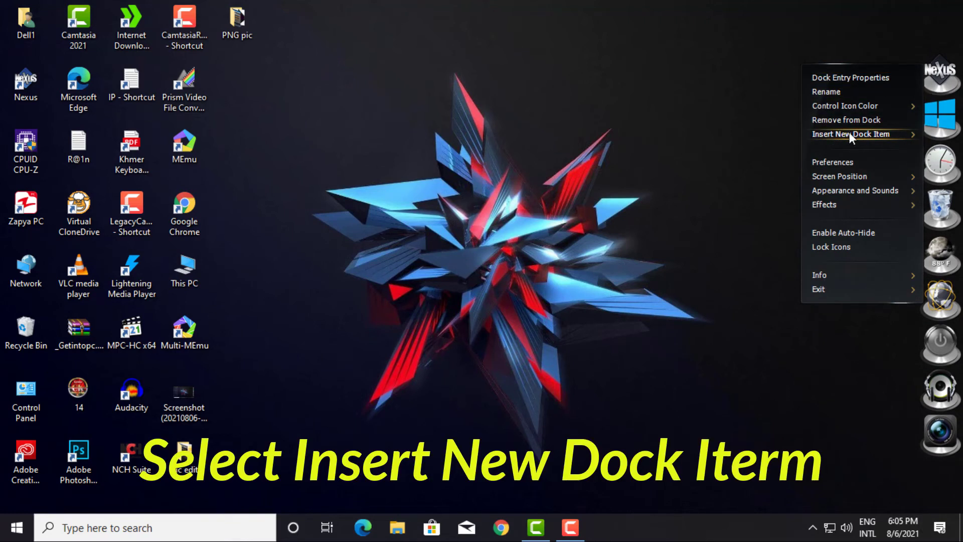
{"action": "left_click", "coordinate": [887, 134]}
{"action": "left_click", "coordinate": [698, 145]}
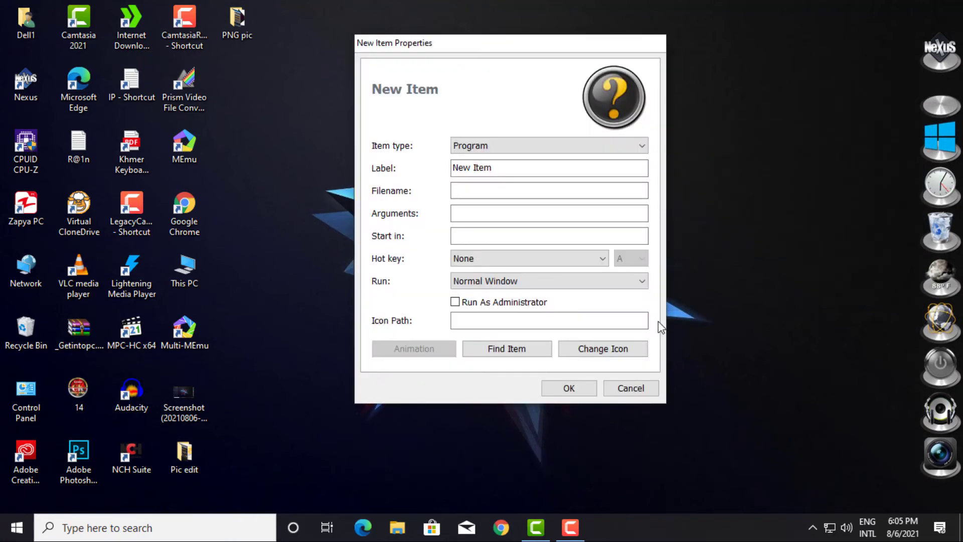
{"action": "left_click", "coordinate": [500, 351]}
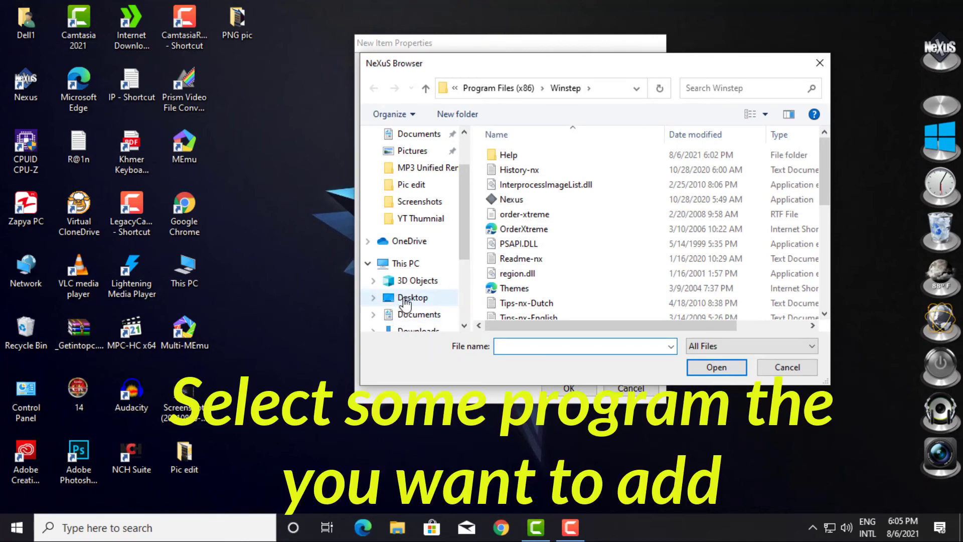
{"action": "left_click", "coordinate": [405, 299]}
{"action": "left_click", "coordinate": [529, 275]}
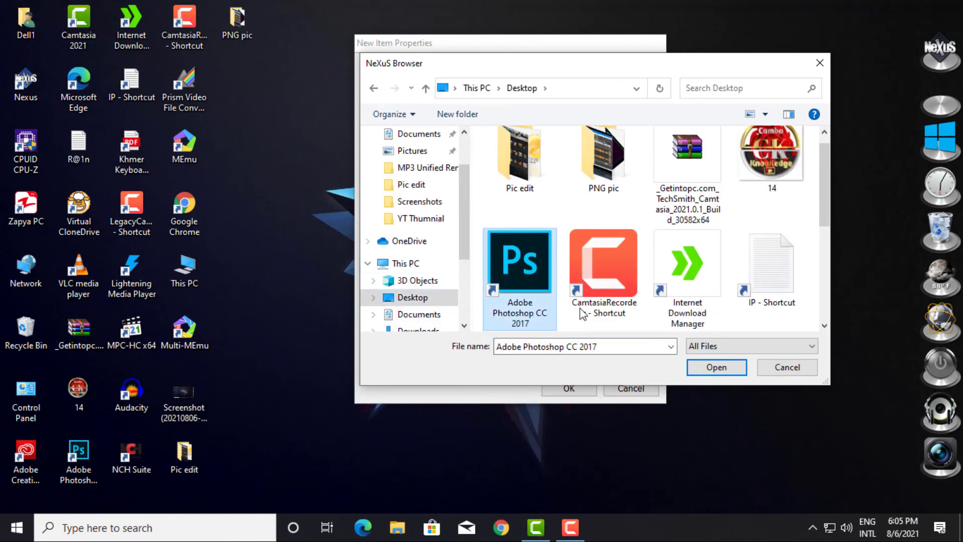
{"action": "left_click", "coordinate": [716, 368]}
{"action": "left_click", "coordinate": [557, 389]}
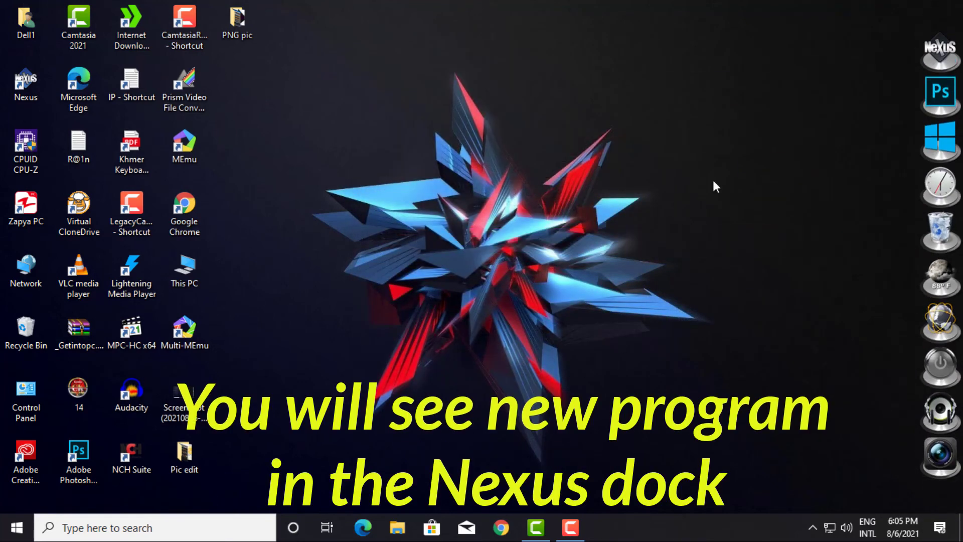
Insert another new dock item pointing to the MEmu shortcut
{"action": "right_click", "coordinate": [922, 45]}
{"action": "mouse_move", "coordinate": [866, 116]}
{"action": "left_click", "coordinate": [702, 121]}
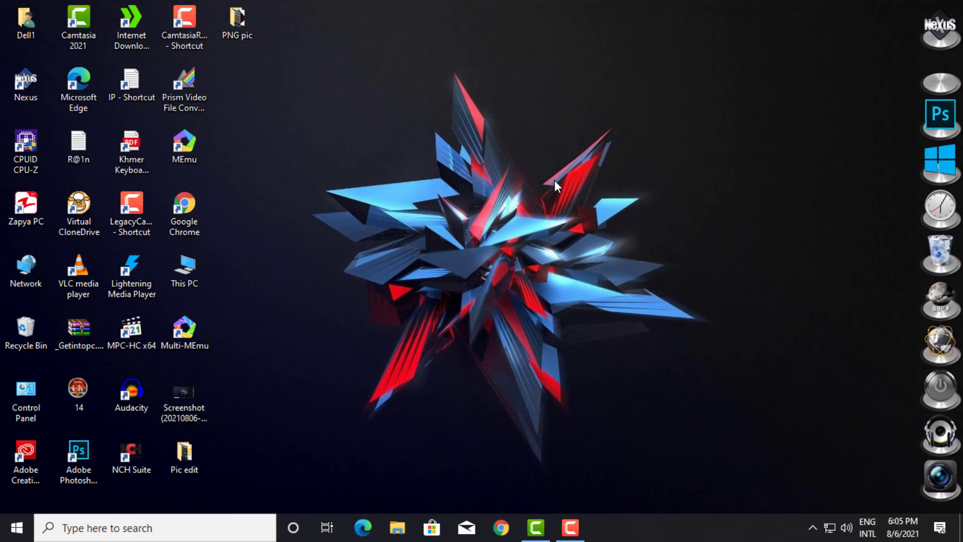
{"action": "left_click", "coordinate": [665, 328]}
{"action": "scroll", "coordinate": [730, 245], "scroll_direction": "down", "scroll_amount": 5}
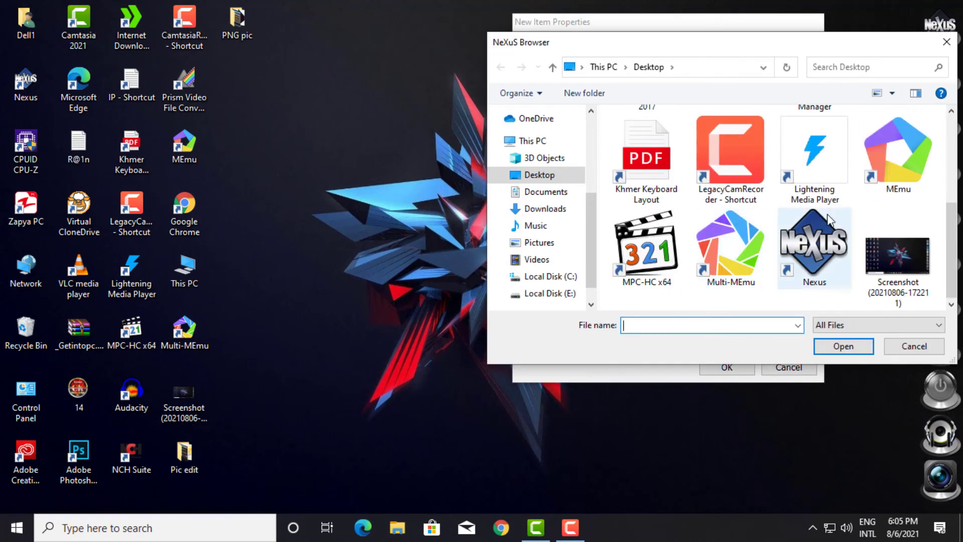
{"action": "left_click", "coordinate": [897, 155]}
{"action": "left_click", "coordinate": [843, 346]}
{"action": "left_click", "coordinate": [727, 367]}
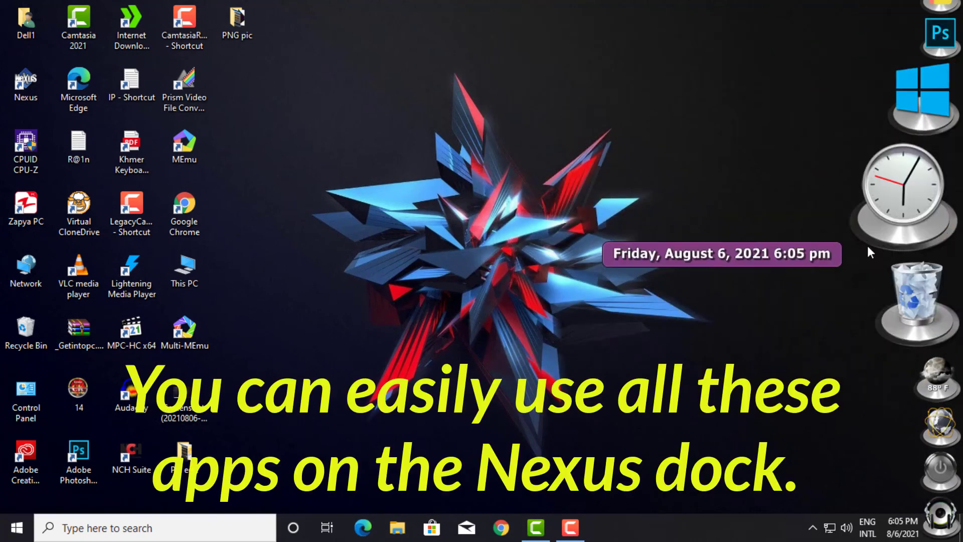
Launch This PC, the Start menu and the full-screen clock from the dock
{"action": "left_click", "coordinate": [919, 58]}
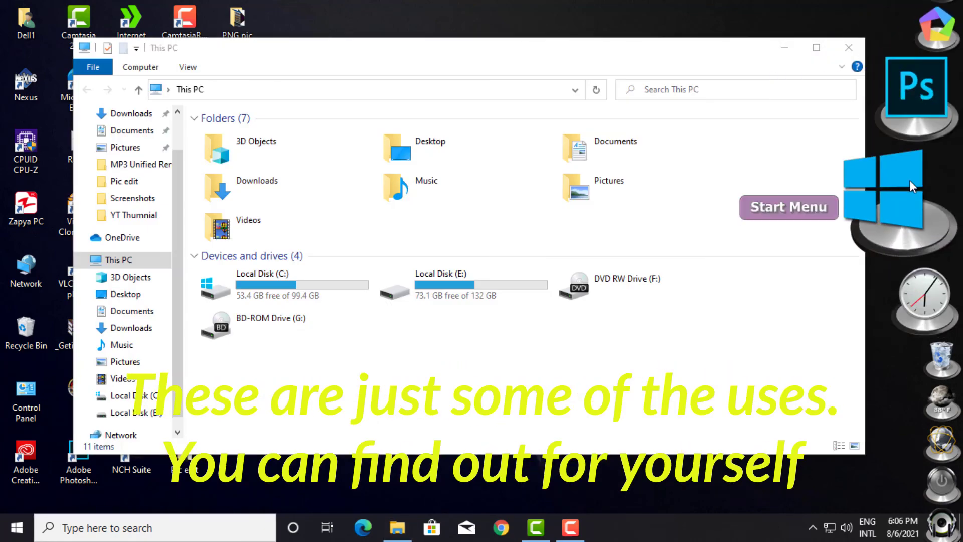
{"action": "left_click", "coordinate": [909, 183]}
{"action": "left_click", "coordinate": [913, 229]}
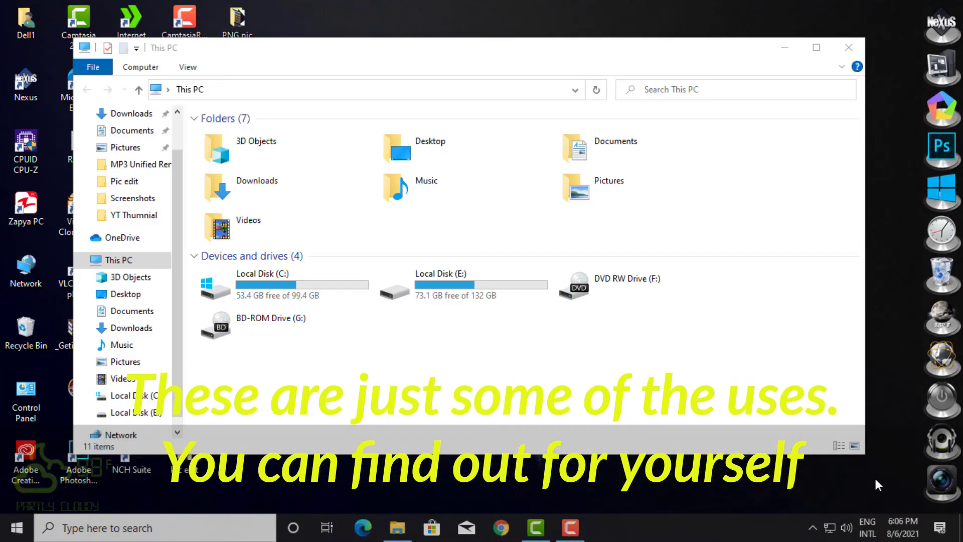